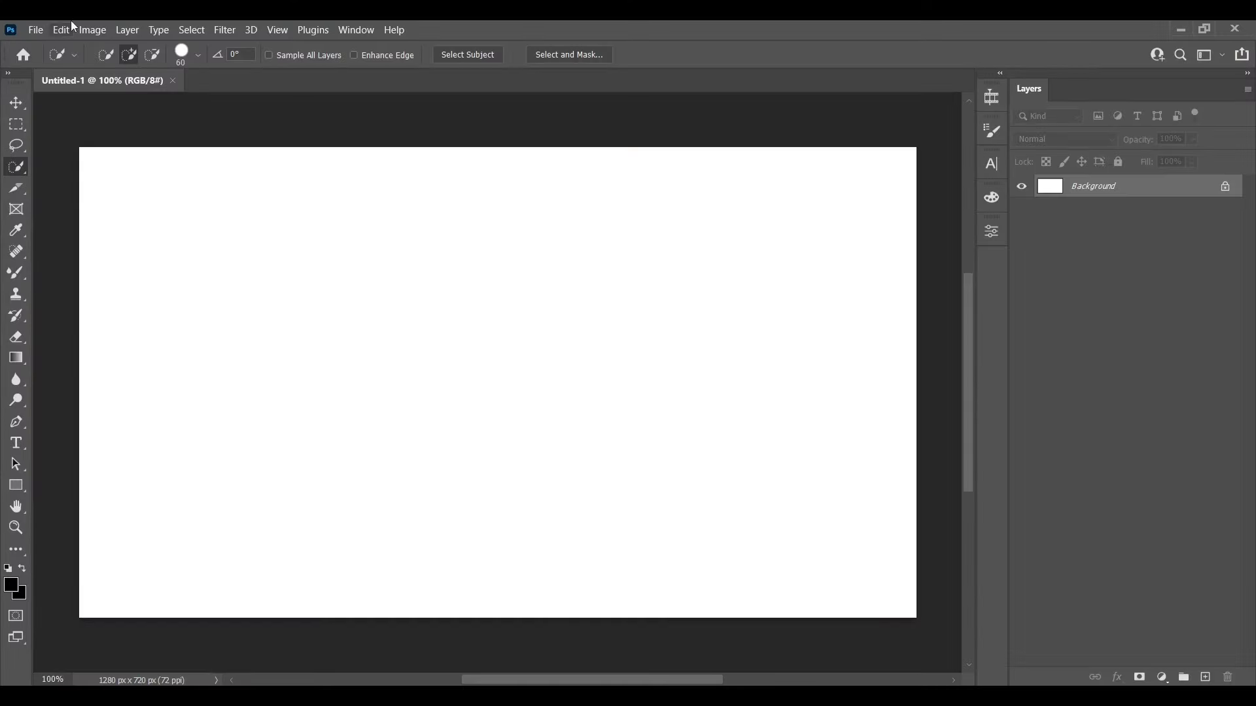
# Step: Place the smiling man's portrait as a linked layer on the right side of the canvas
pyautogui.click(36, 30)
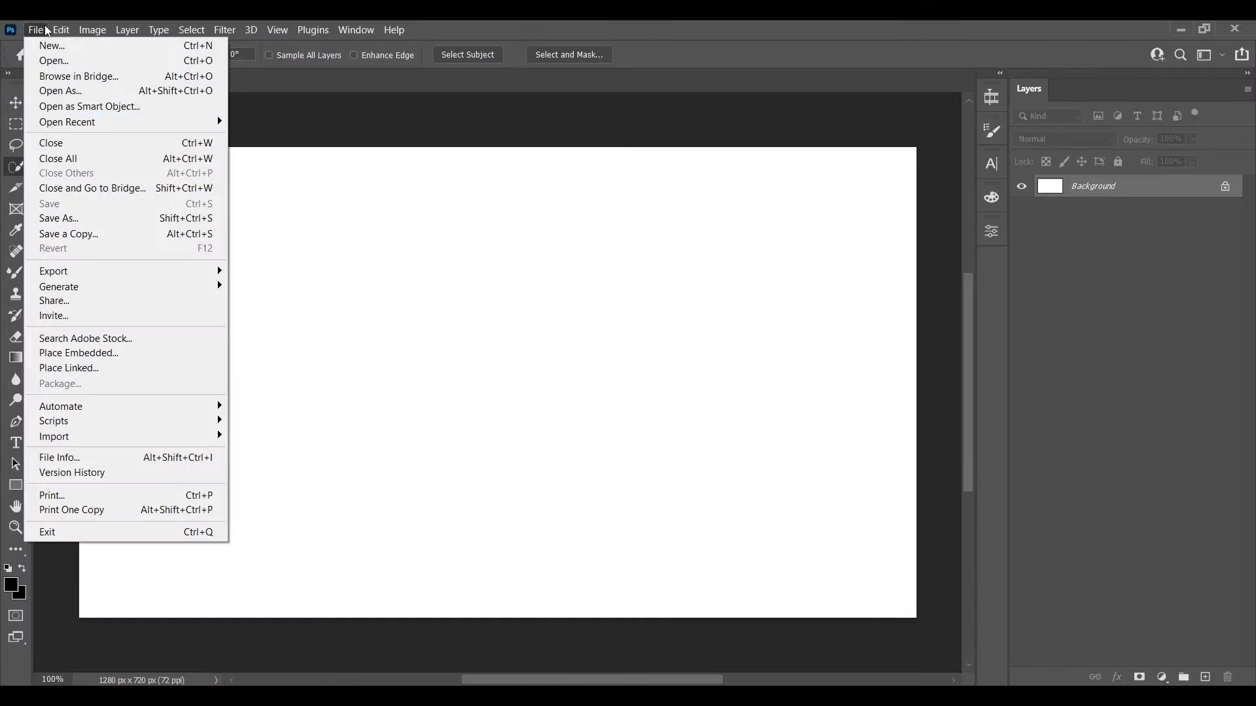
pyautogui.click(54, 370)
pyautogui.doubleClick(376, 258)
pyautogui.moveTo(457, 261)
pyautogui.mouseDown()
pyautogui.moveTo(575, 277)
pyautogui.moveTo(687, 266)
pyautogui.mouseUp()
pyautogui.press('Return')
pyautogui.press('w')
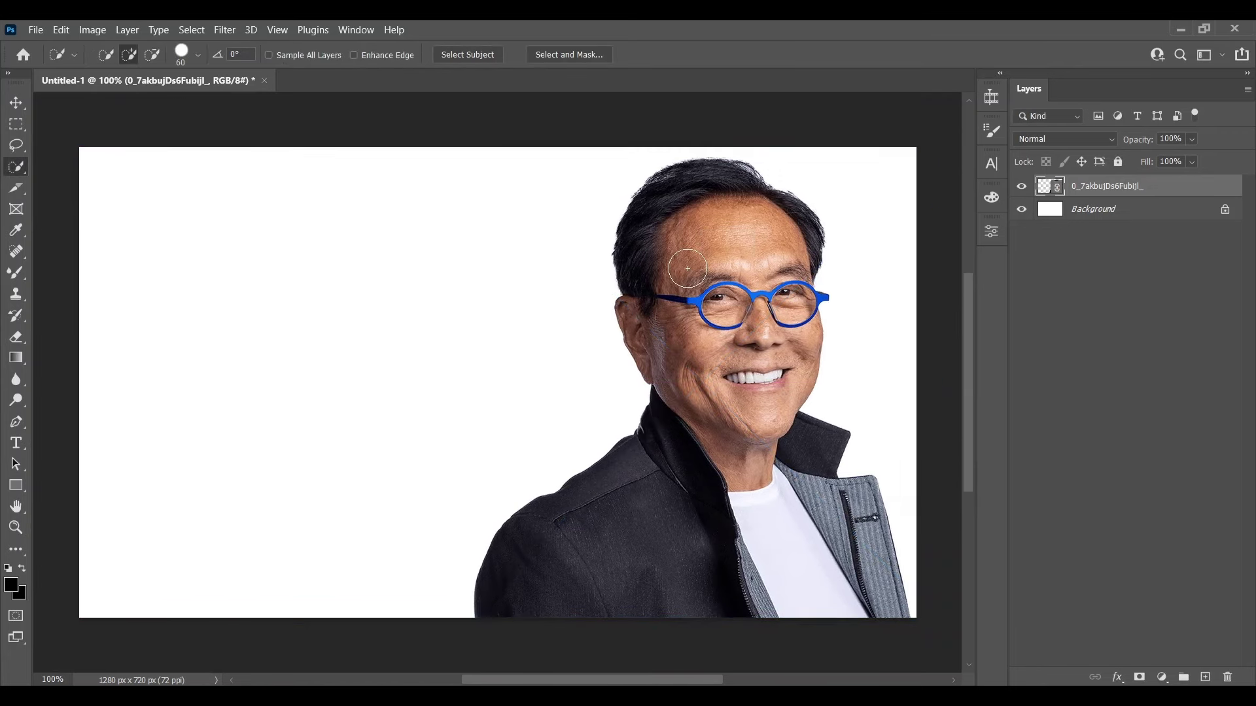
# Step: Deselect the portrait and make the Background layer active
pyautogui.press('v')
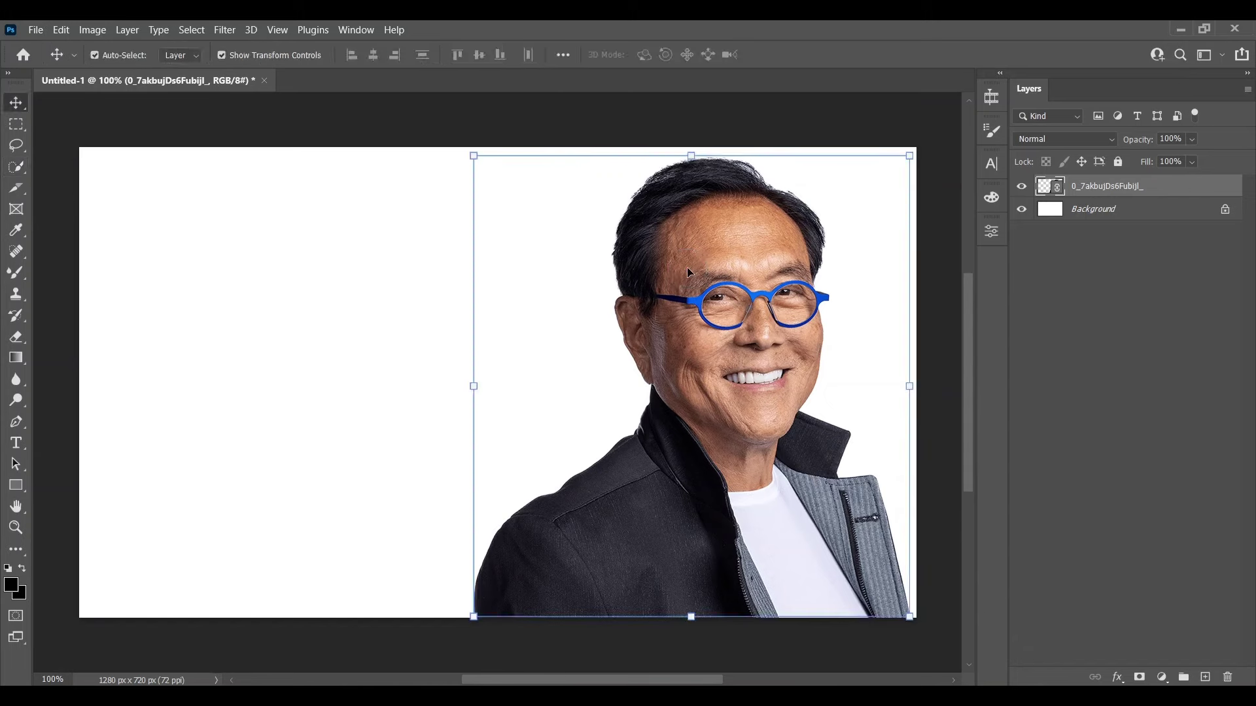
pyautogui.click(1115, 290)
pyautogui.click(1095, 208)
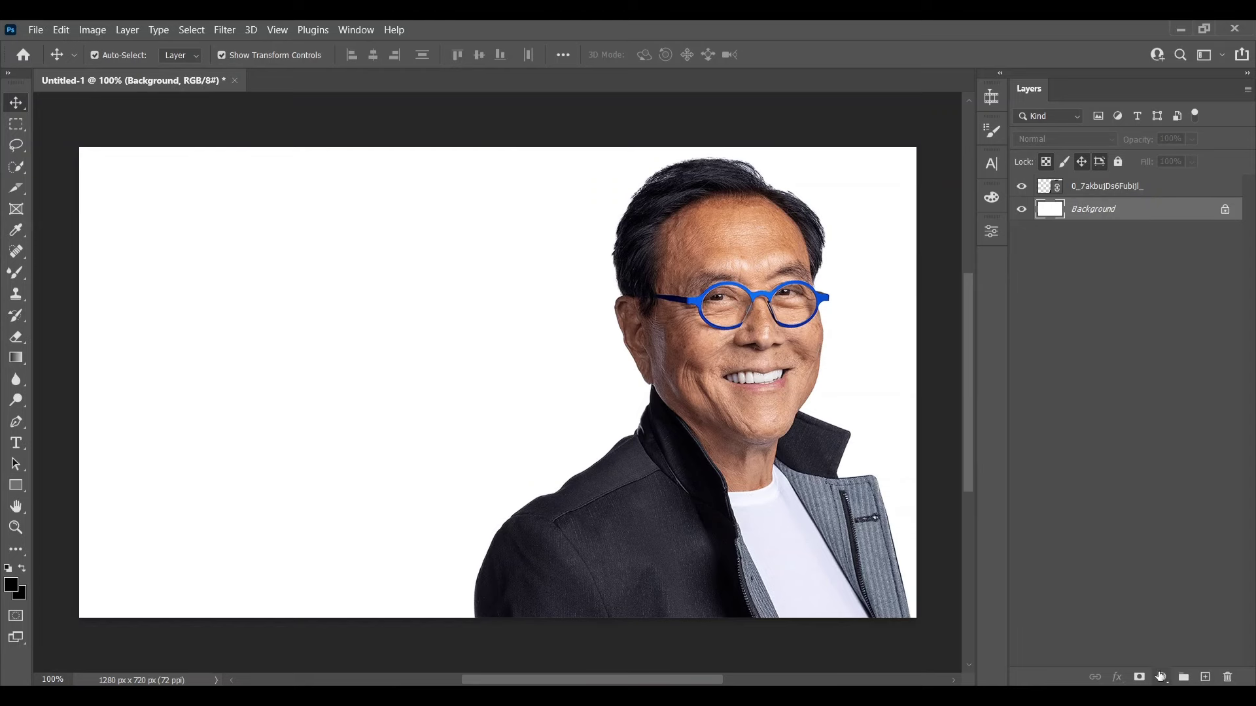
# Step: Add a black (#000000) Solid Color fill layer above the Background
pyautogui.click(1161, 677)
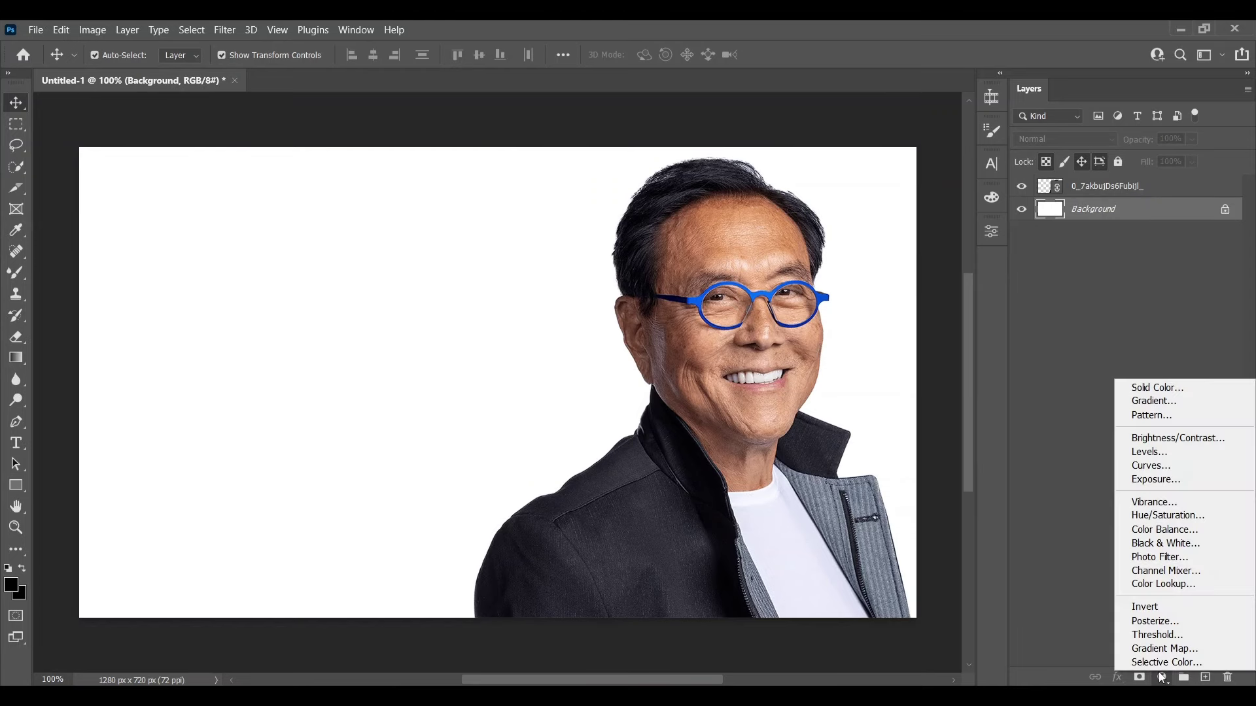
pyautogui.click(1144, 389)
pyautogui.click(1076, 265)
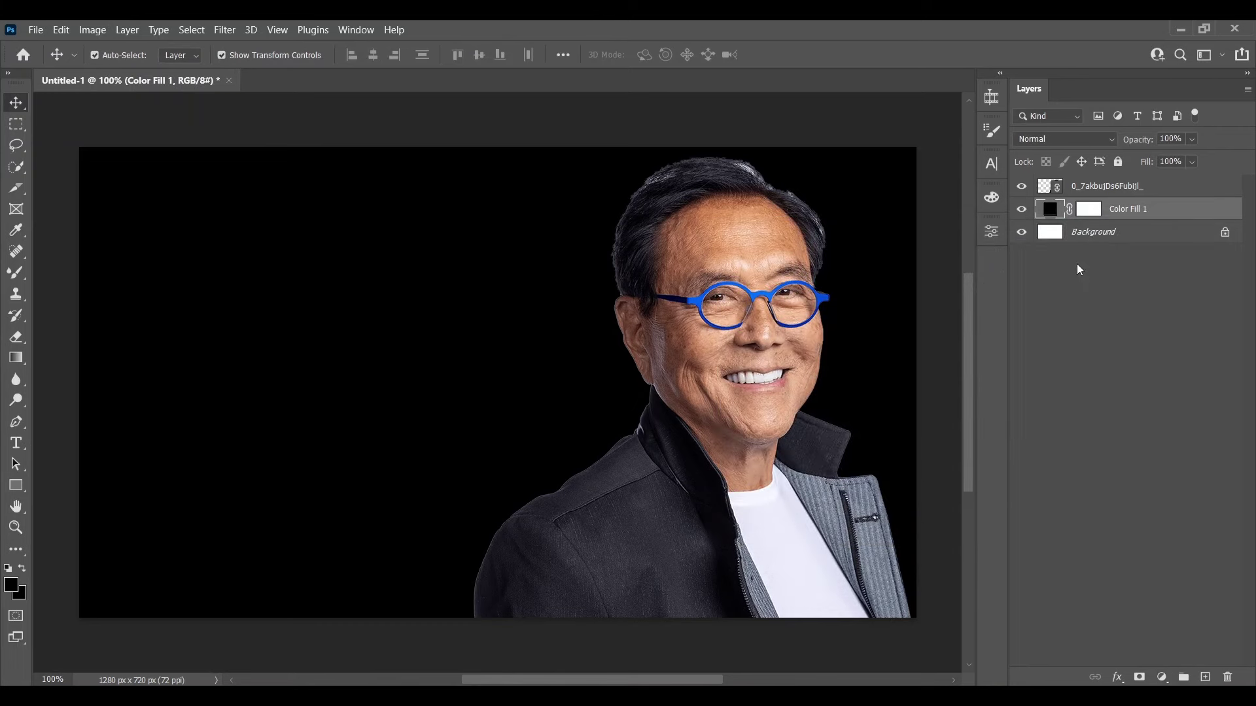
pyautogui.click(36, 30)
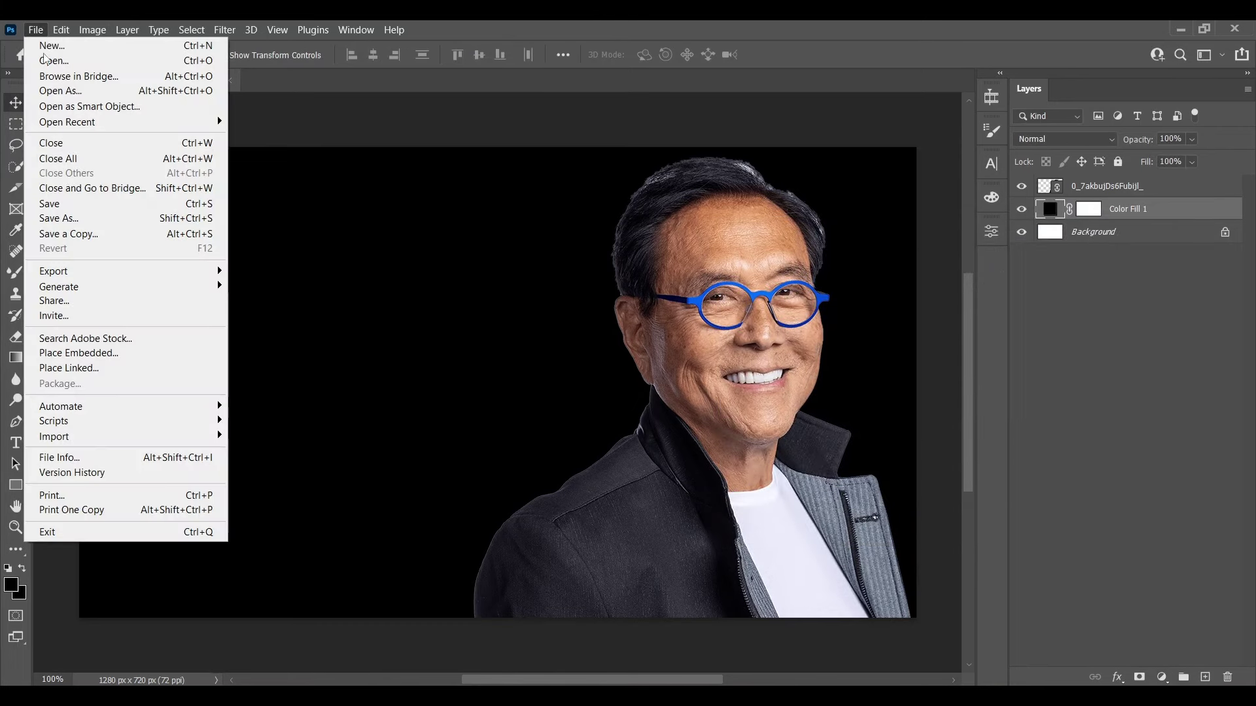
# Step: Place the 'grid white' image scaled to about 66% and centred, then add an empty layer
pyautogui.click(90, 368)
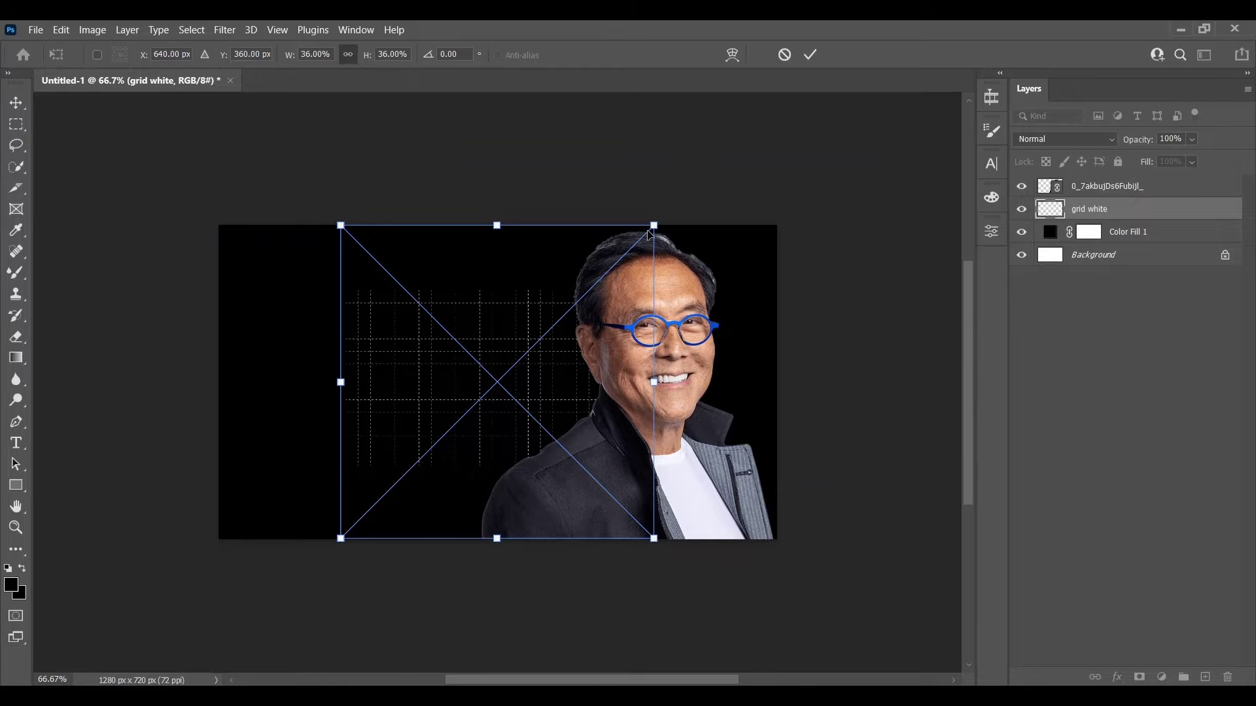
pyautogui.moveTo(649, 233); pyautogui.dragTo(795, 210)
pyautogui.moveTo(764, 254); pyautogui.dragTo(581, 374)
pyautogui.moveTo(645, 188); pyautogui.dragTo(845, 124)
pyautogui.moveTo(692, 250); pyautogui.dragTo(694, 280)
pyautogui.press('Return')
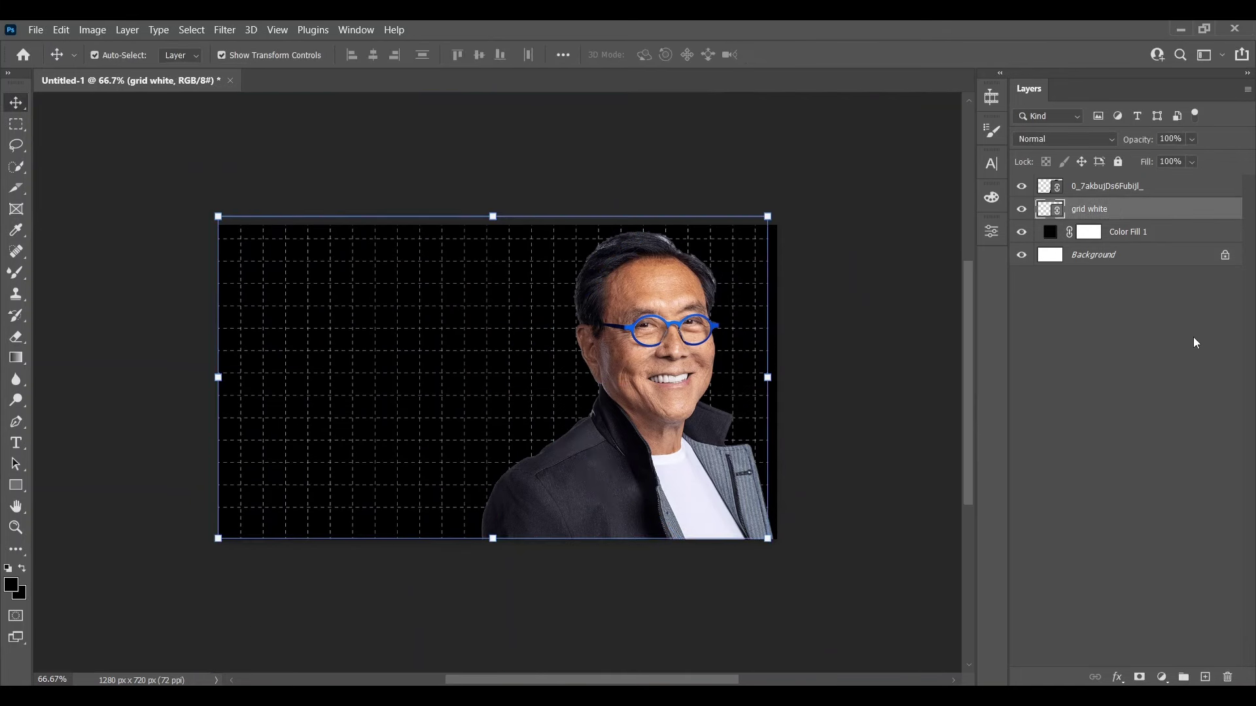
pyautogui.click(1204, 677)
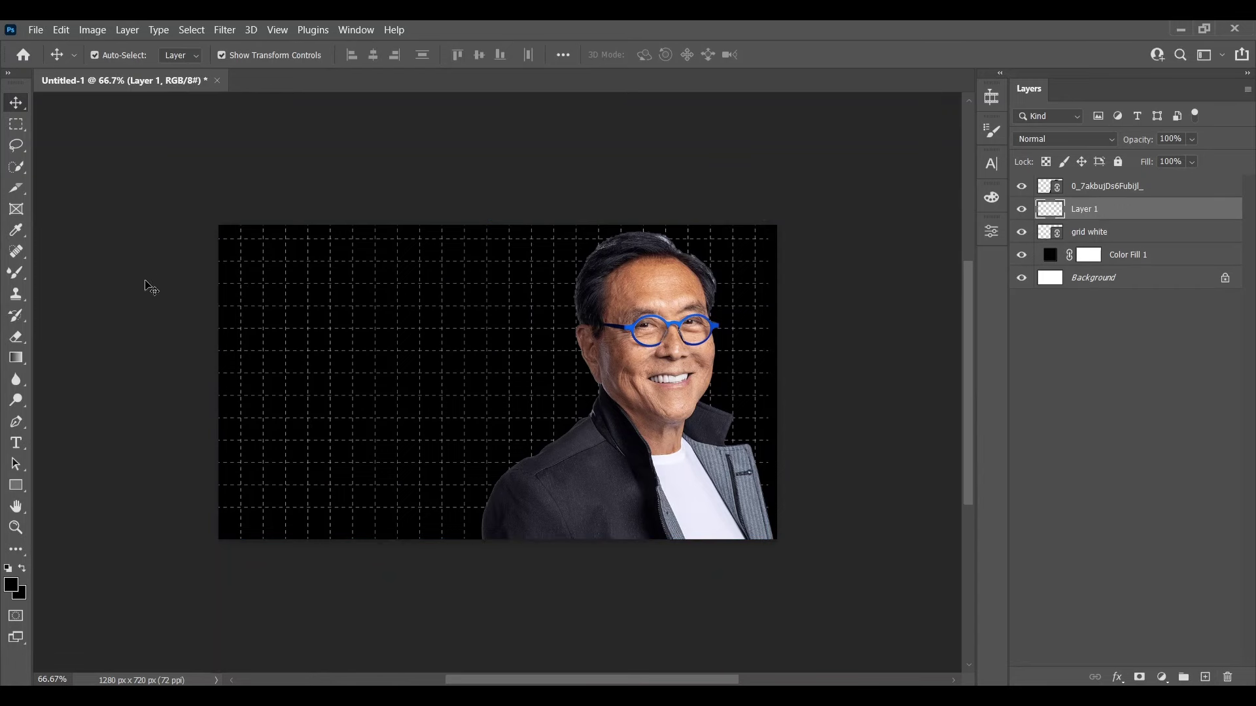
# Step: Select the Brush tool with 0% hardness and 25% opacity
pyautogui.click(17, 273)
pyautogui.click(73, 280)
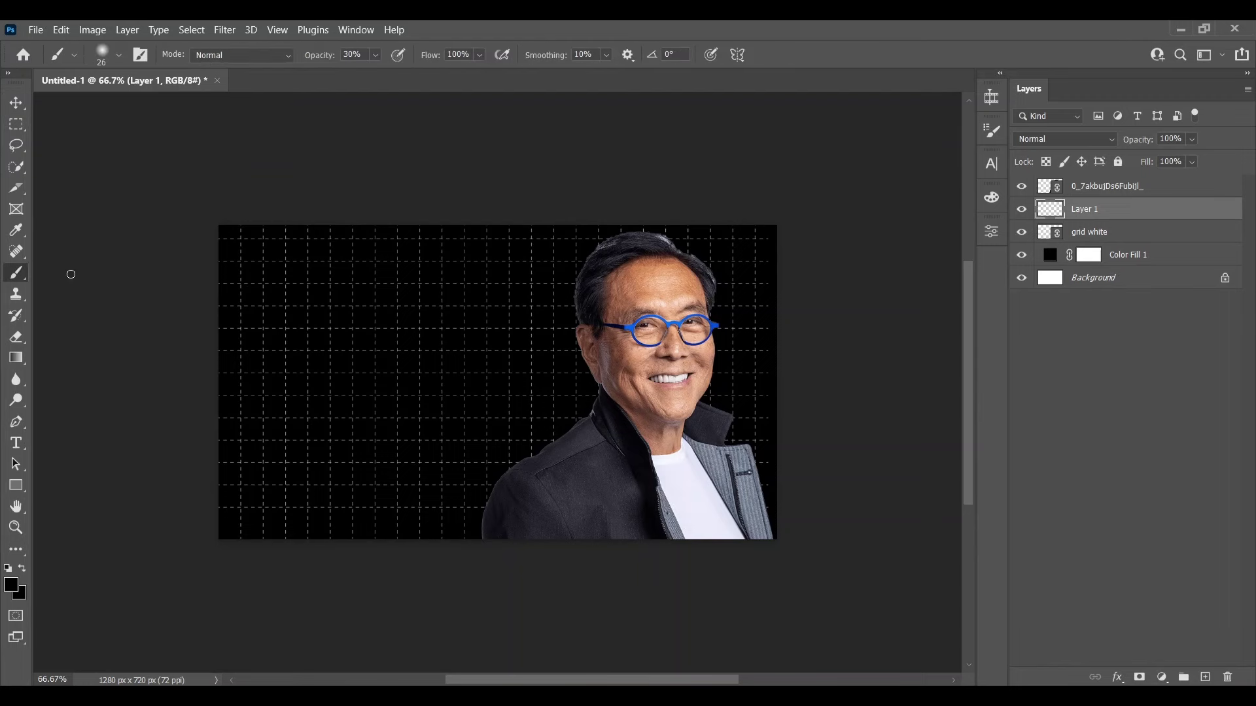
pyautogui.click(120, 57)
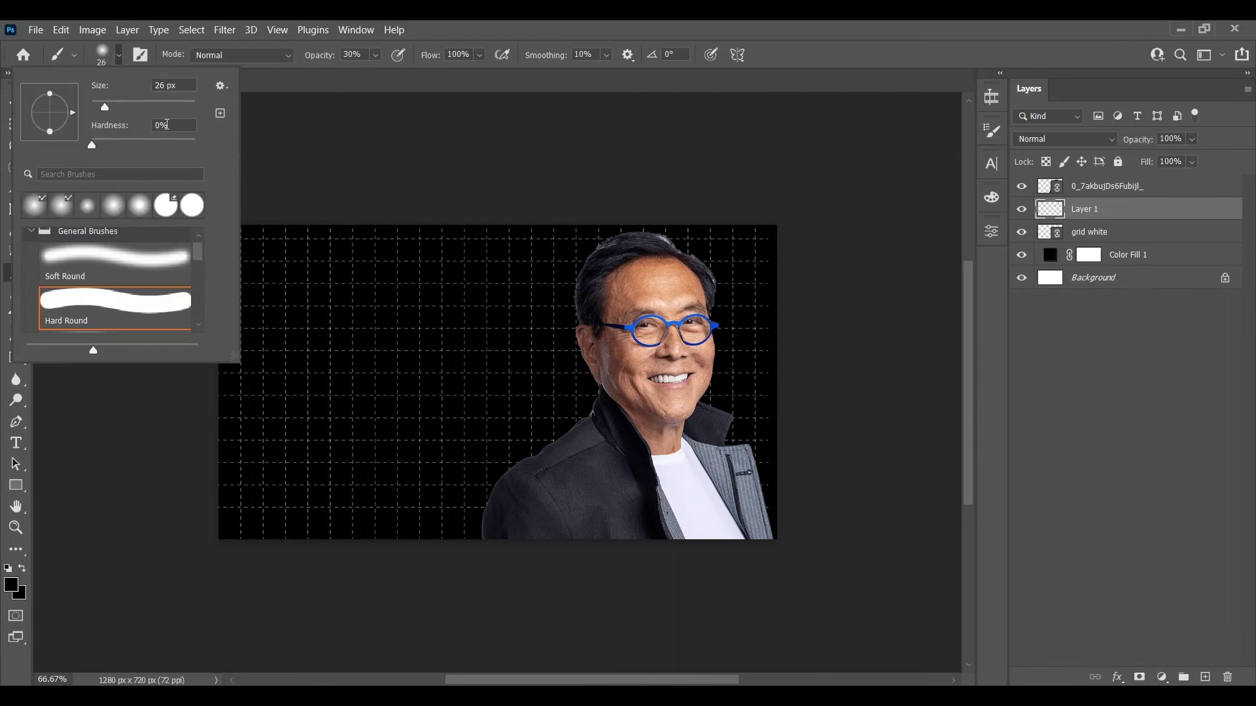
pyautogui.moveTo(169, 124); pyautogui.dragTo(155, 124)
pyautogui.click(179, 123)
pyautogui.click(378, 56)
pyautogui.moveTo(386, 77); pyautogui.dragTo(377, 78)
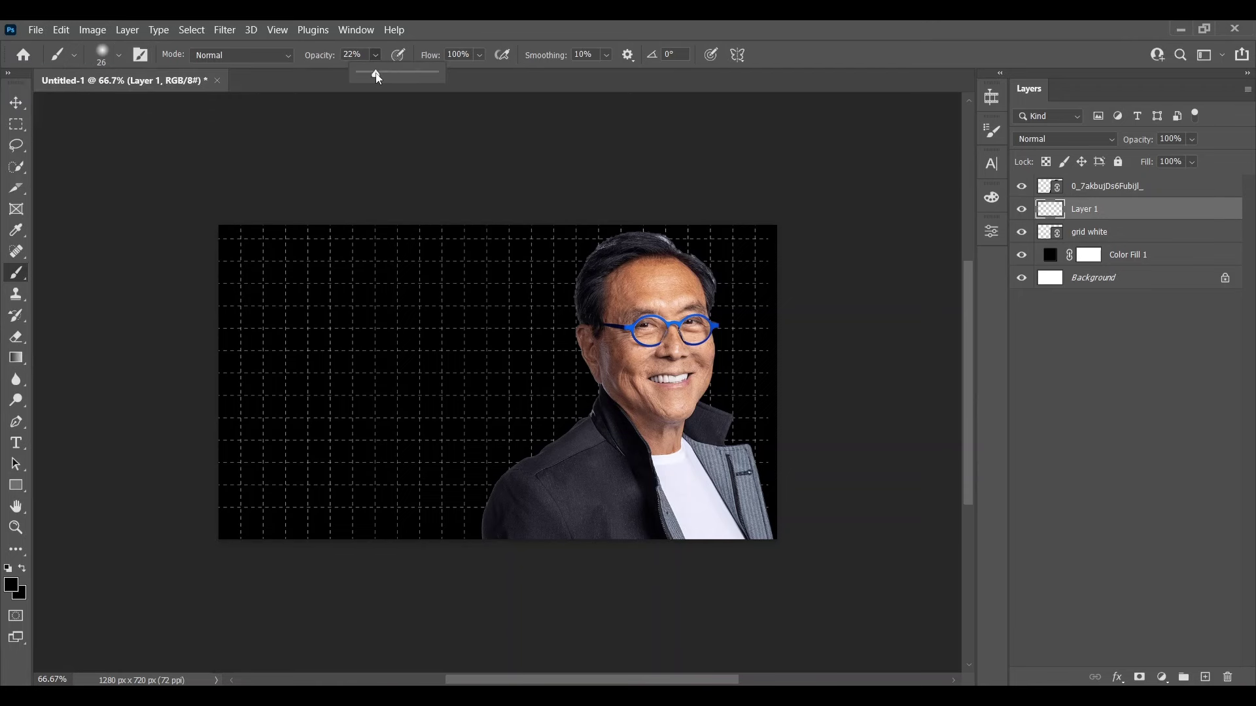
pyautogui.click(376, 59)
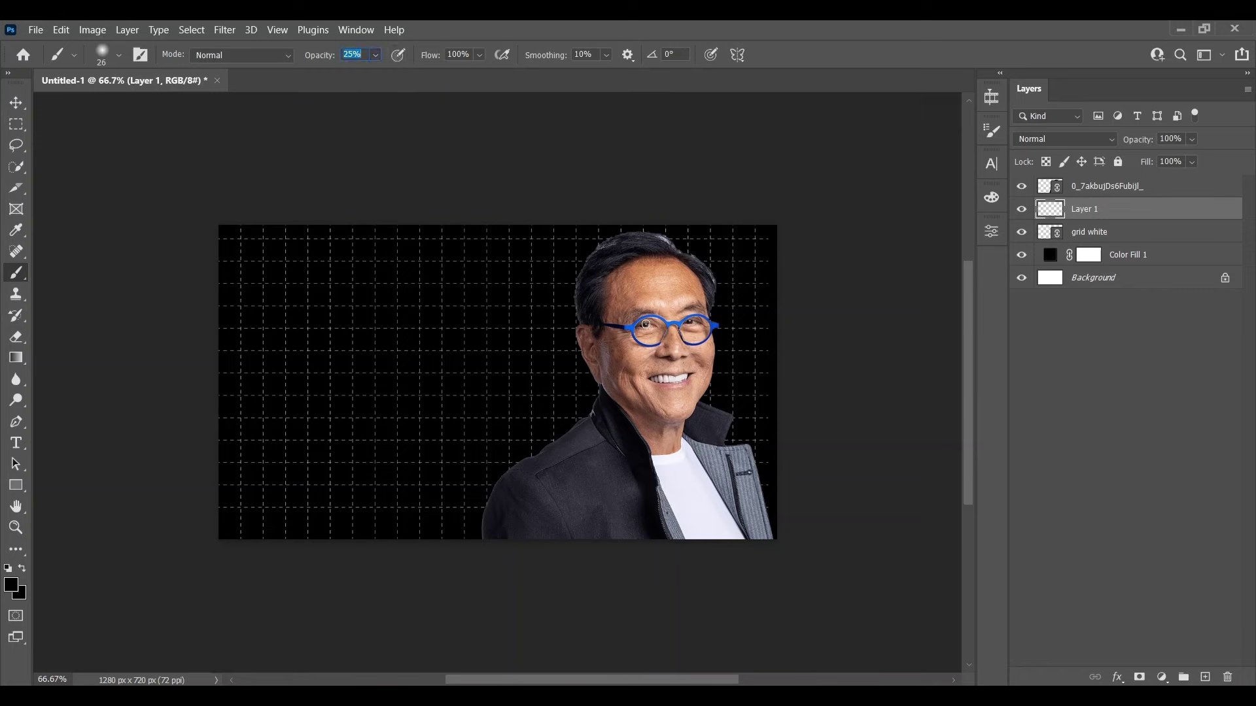
# Step: Resize the brush to 900 px and bring up the foreground colour picker
pyautogui.press(']')
pyautogui.press(']')
pyautogui.press(']')
pyautogui.press(']')
pyautogui.press(']')
pyautogui.press(']')
pyautogui.press(']')
pyautogui.press(']')
pyautogui.press(']')
pyautogui.press(']')
pyautogui.press(']')
pyautogui.press(']')
pyautogui.press(']')
pyautogui.press(']')
pyautogui.press(']')
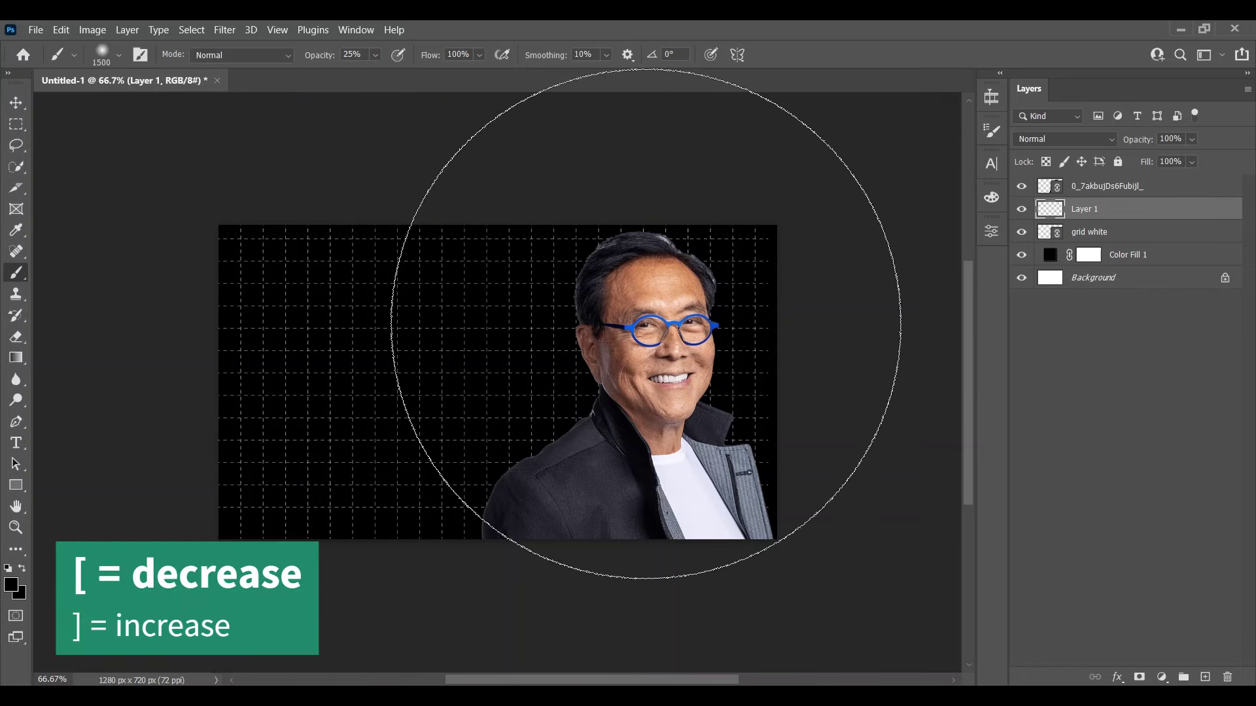
pyautogui.press('[')
pyautogui.press('[')
pyautogui.press('[')
pyautogui.press('[')
pyautogui.press('[')
pyautogui.press('[')
pyautogui.press('[')
pyautogui.press('[')
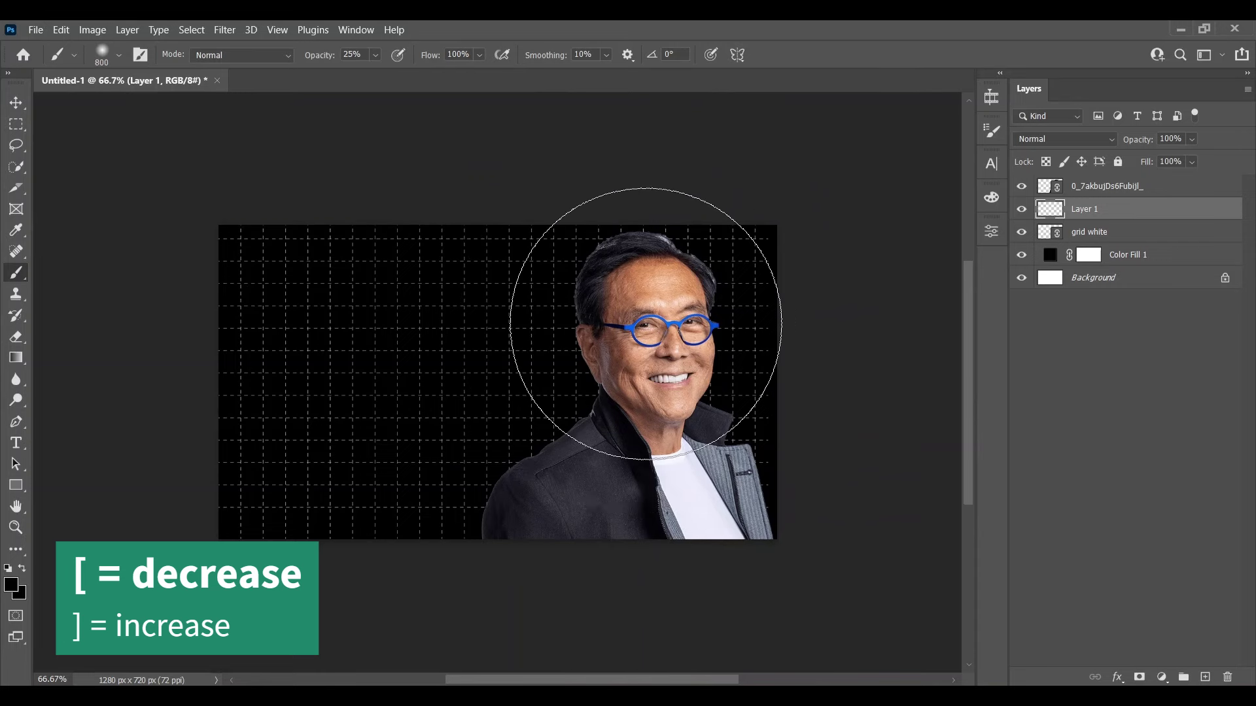
pyautogui.press(']')
pyautogui.press(']')
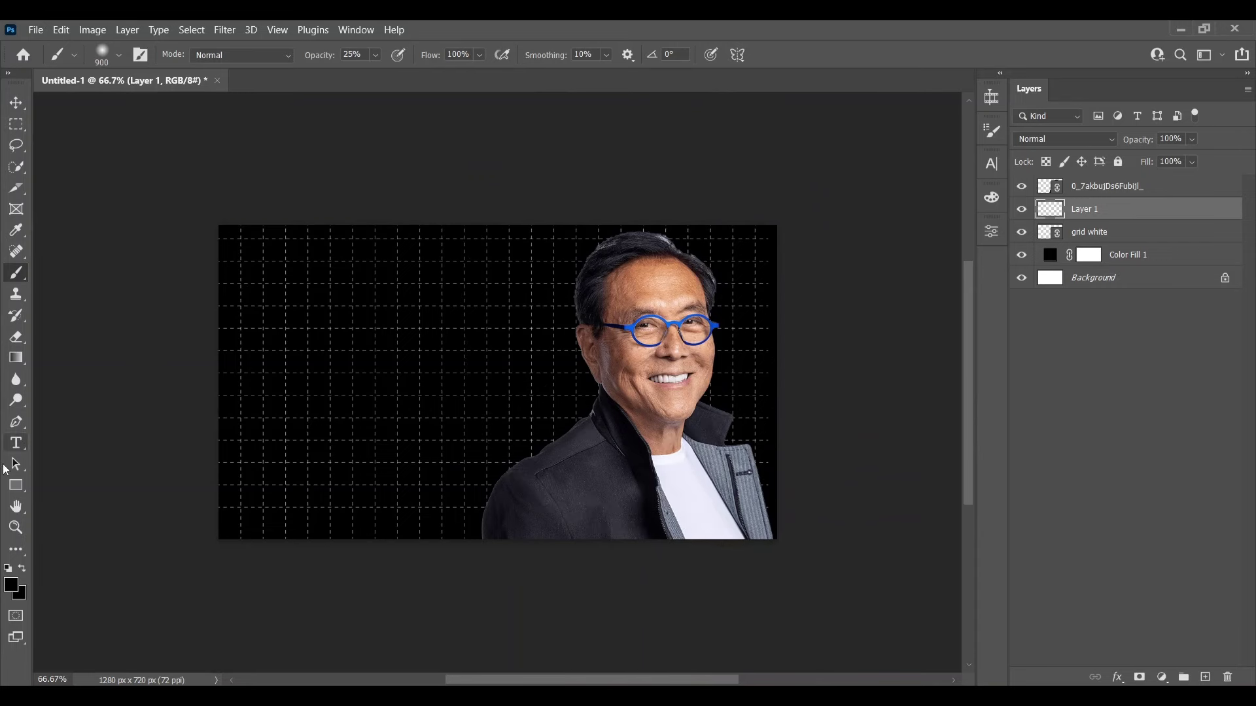
pyautogui.click(11, 584)
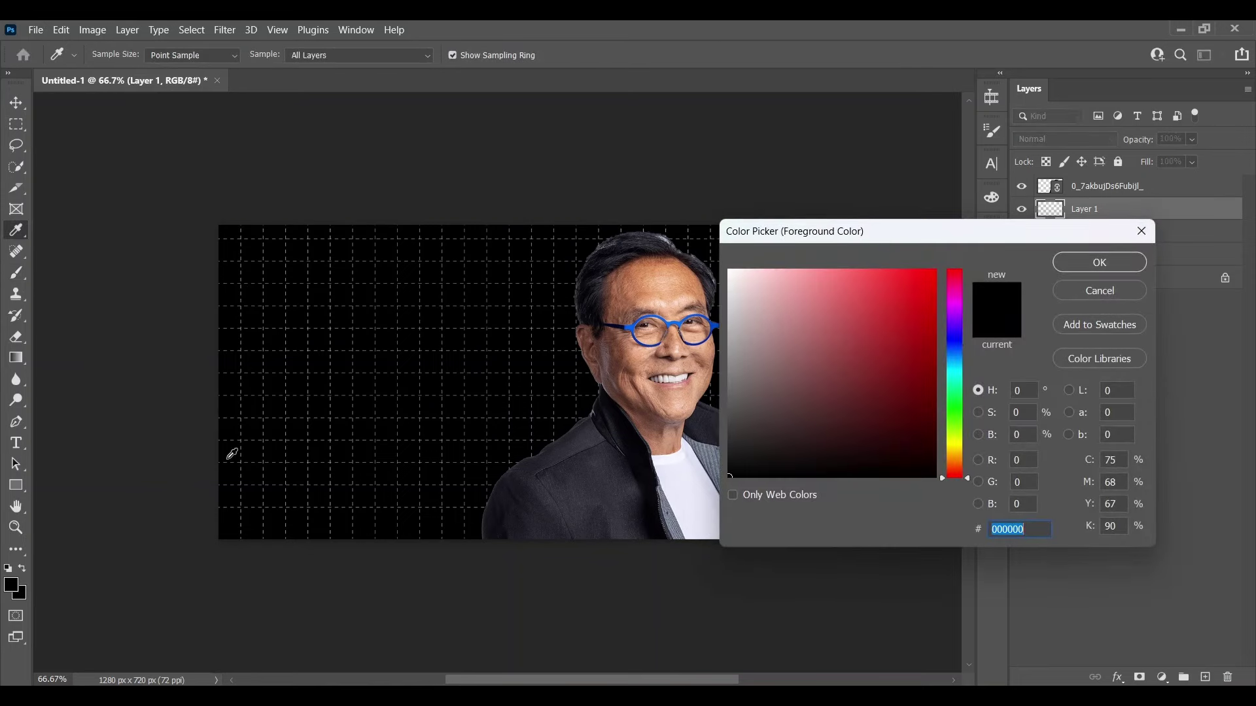
# Step: Paint a soft #a200ff purple glow behind the man's head and shoulders, then add Layer 2
pyautogui.moveTo(960, 361); pyautogui.dragTo(939, 261)
pyautogui.press('Return')
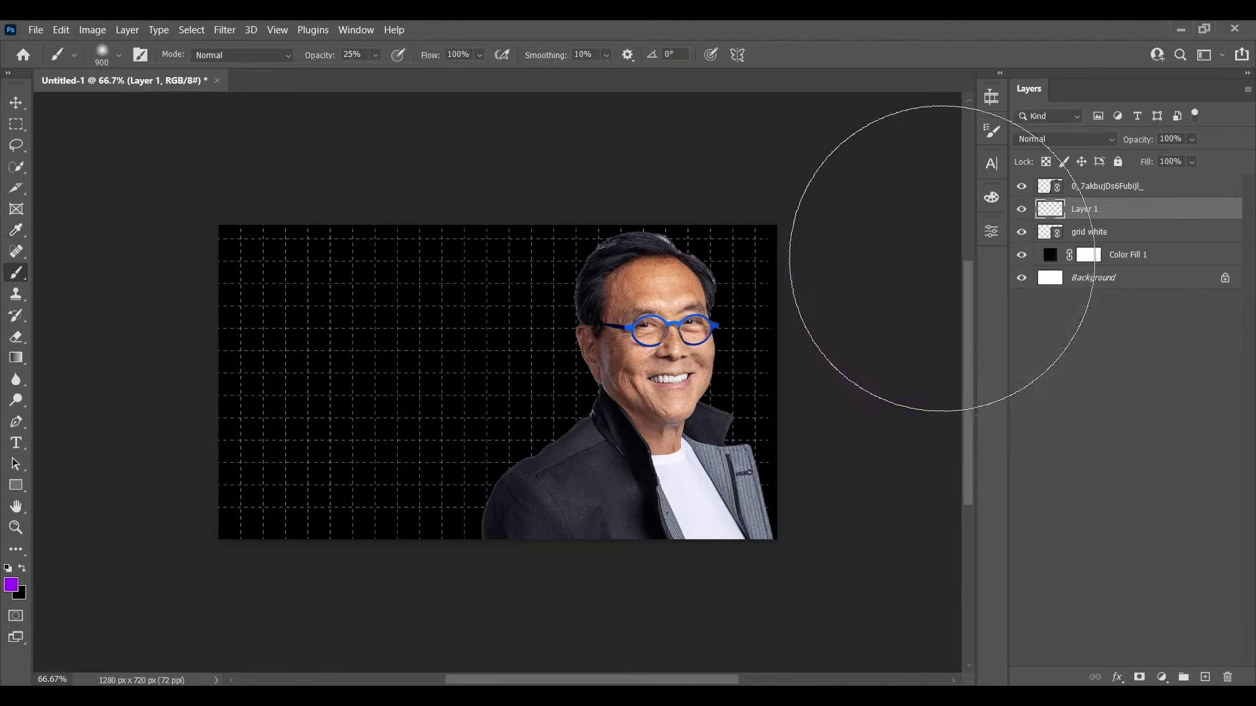
pyautogui.click(644, 383)
pyautogui.click(641, 383)
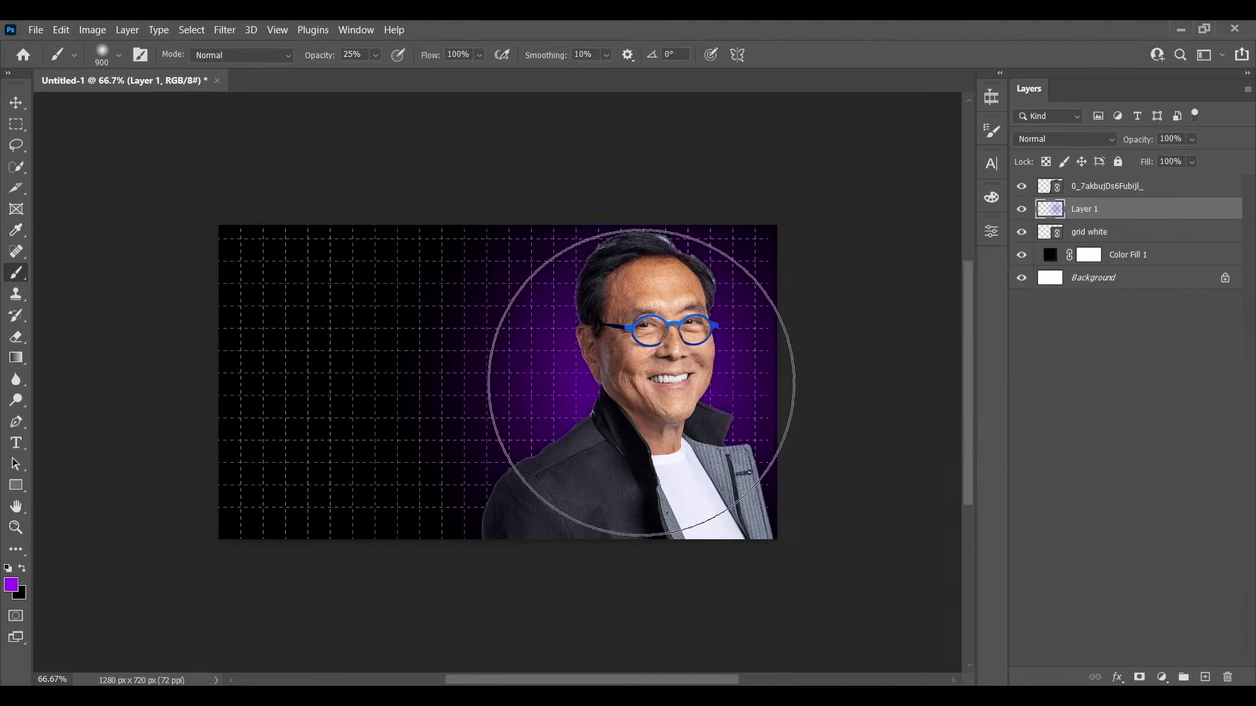
pyautogui.moveTo(641, 382); pyautogui.dragTo(621, 403)
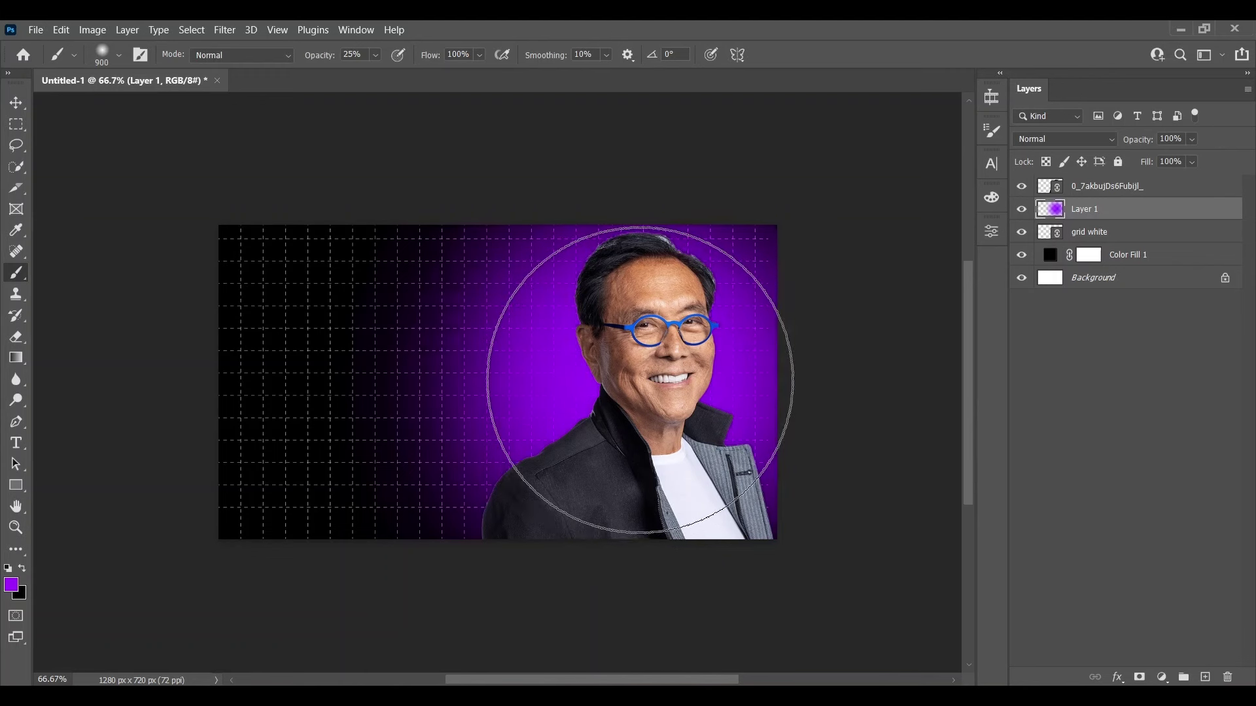
pyautogui.press('[')
pyautogui.press('[')
pyautogui.press('[')
pyautogui.press('[')
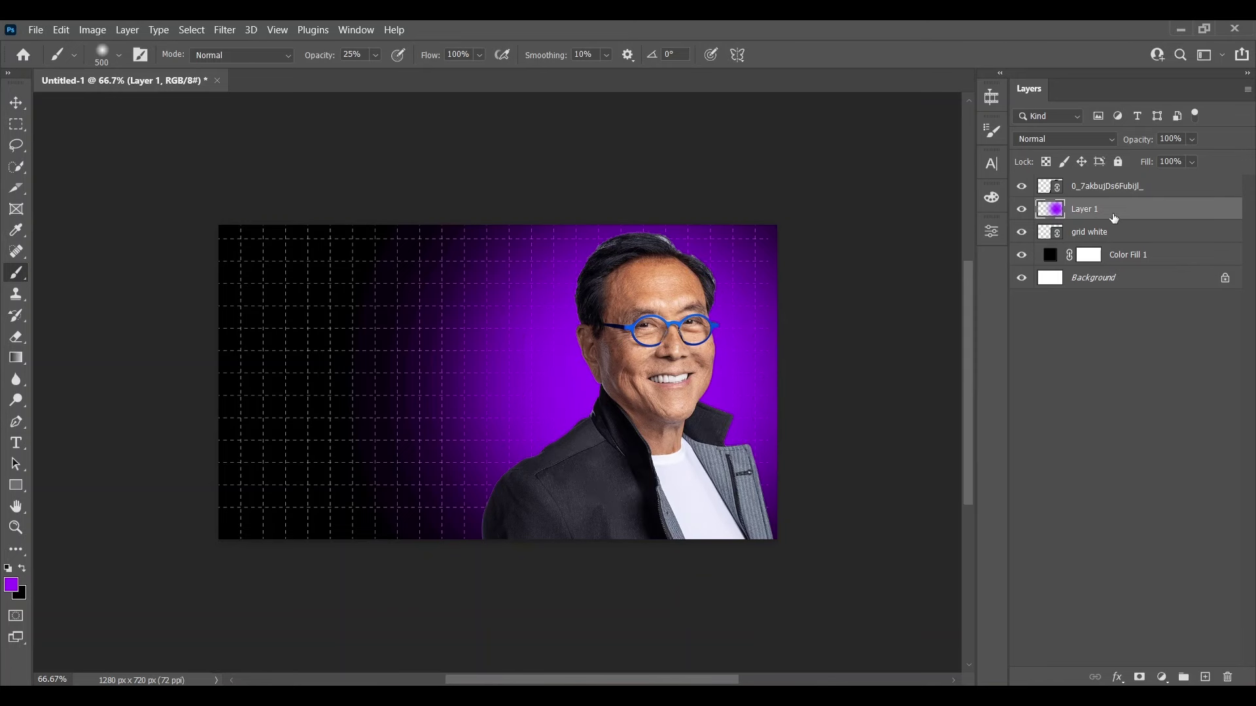
pyautogui.click(1204, 677)
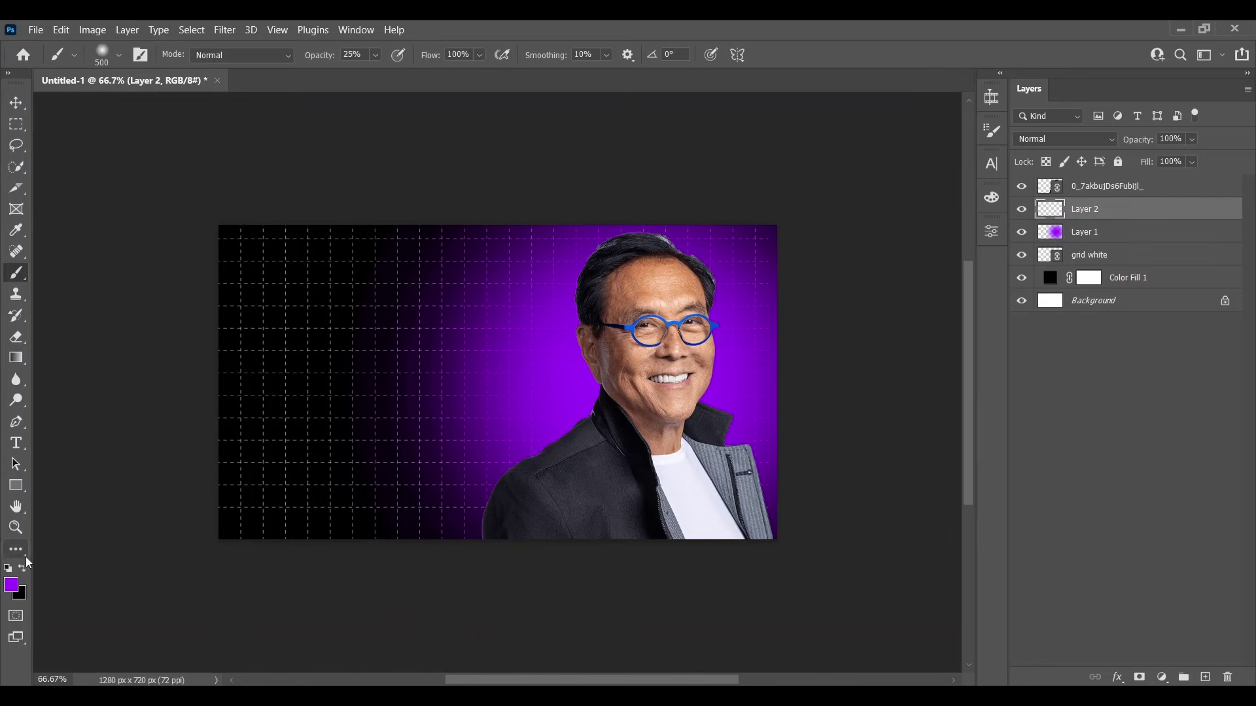
# Step: Paint a white #ffffff glow with a 400 px brush around the man's head and shoulders
pyautogui.click(12, 592)
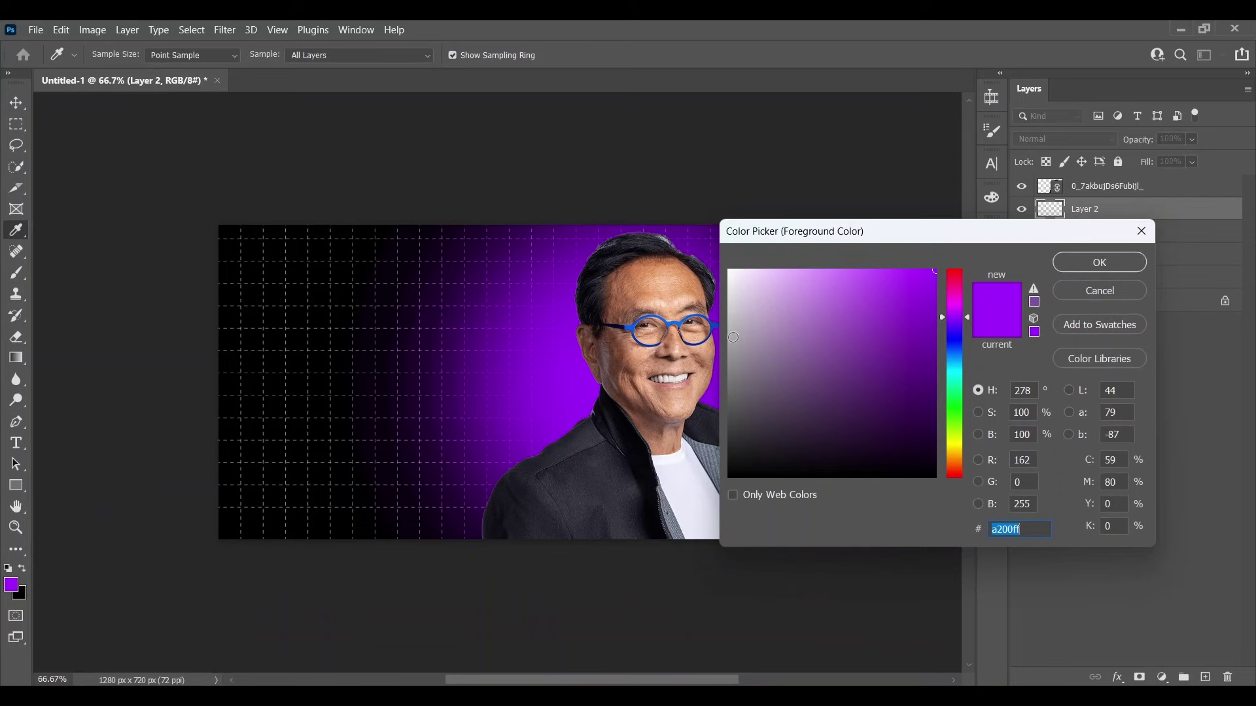
pyautogui.moveTo(742, 318); pyautogui.dragTo(728, 267)
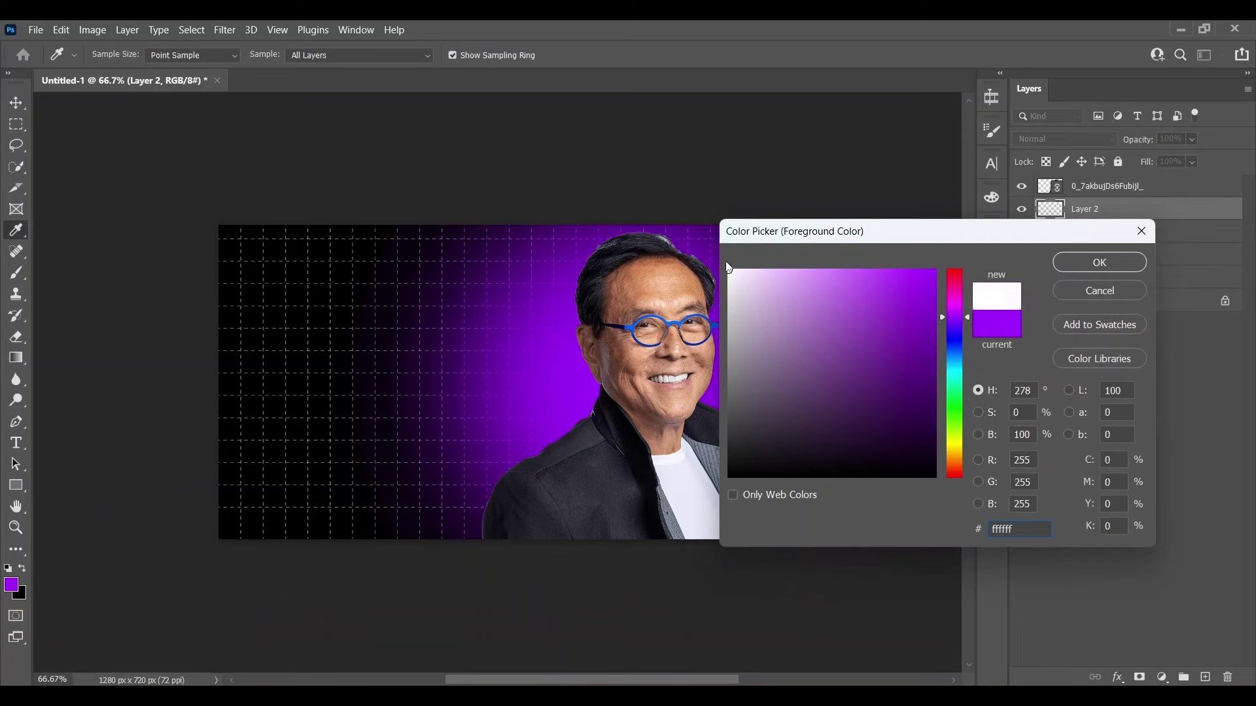
pyautogui.press('Return')
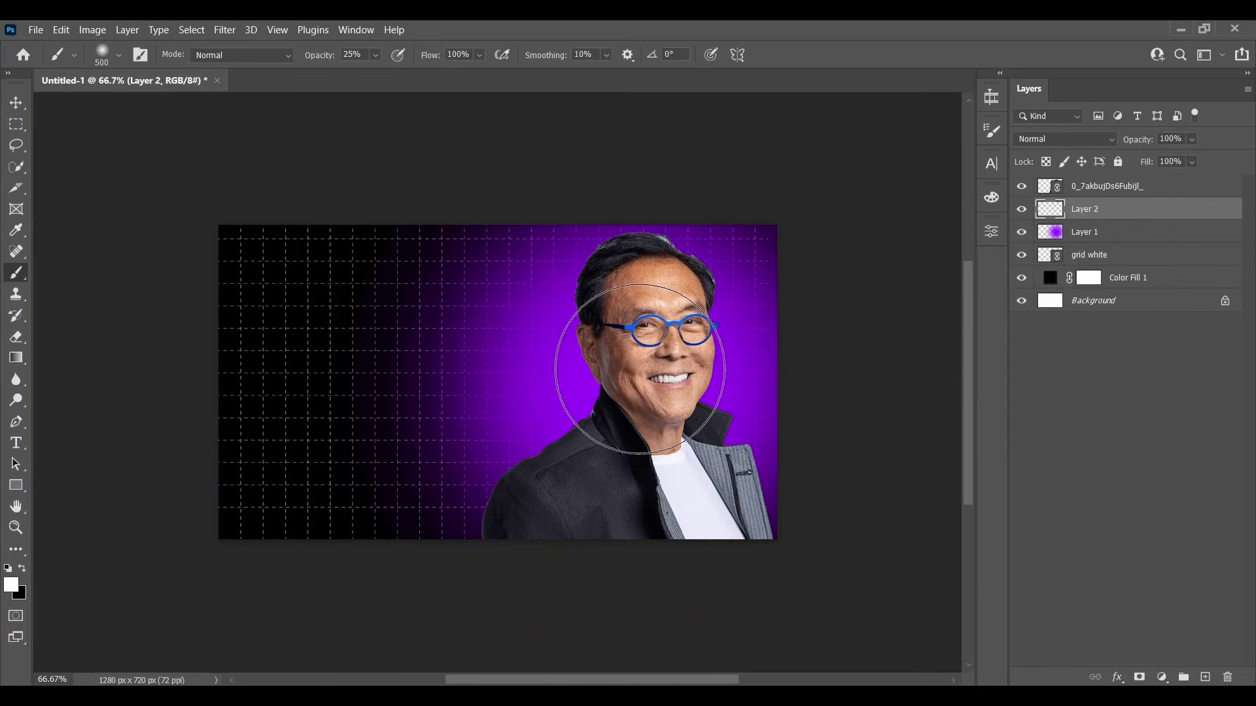
pyautogui.press('[')
pyautogui.press('[')
pyautogui.press(']')
pyautogui.moveTo(637, 383)
pyautogui.mouseDown()
pyautogui.moveTo(608, 364)
pyautogui.moveTo(628, 307)
pyautogui.moveTo(610, 428)
pyautogui.moveTo(627, 301)
pyautogui.mouseUp()
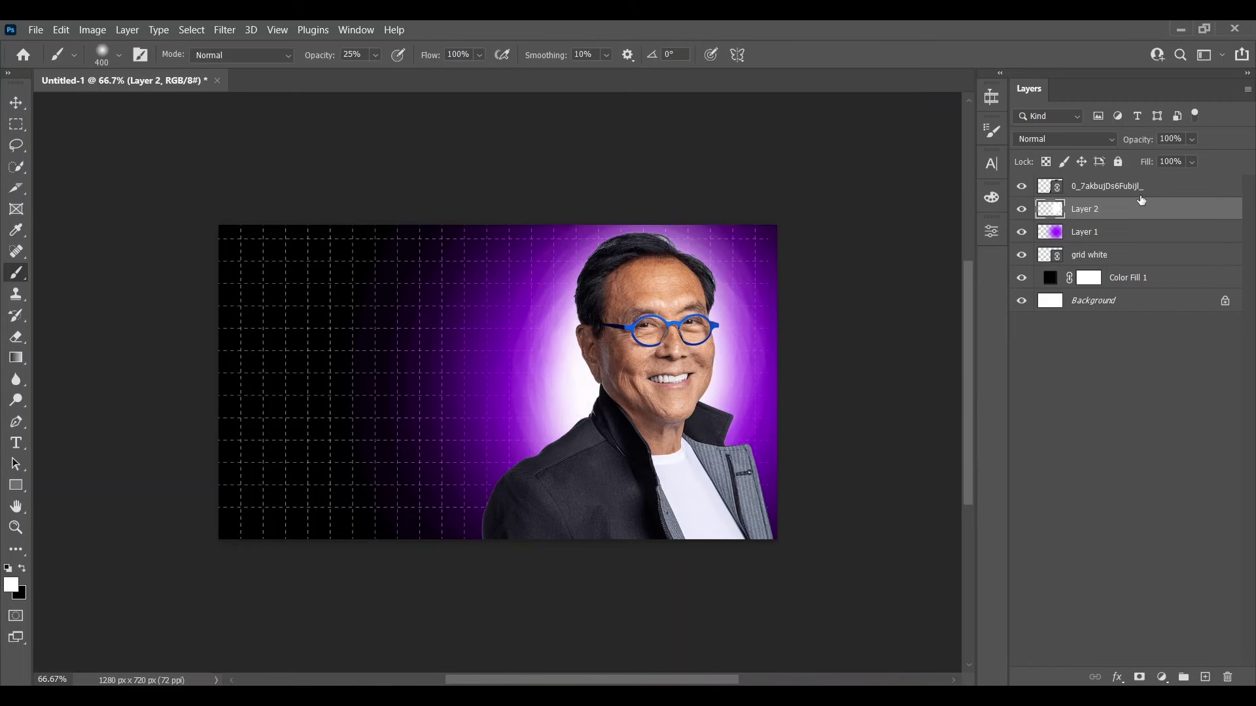
pyautogui.click(1143, 189)
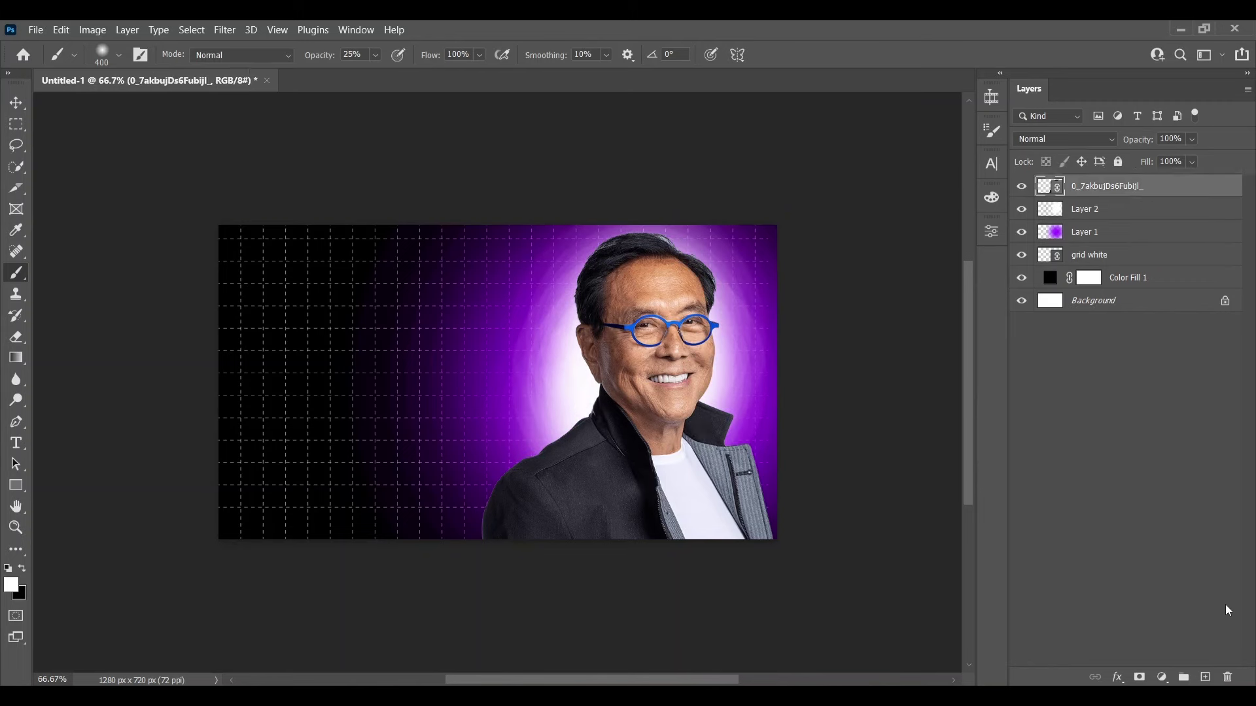
# Step: Create a purple #b400ff colour fill layer at the top of the stack
pyautogui.click(1206, 678)
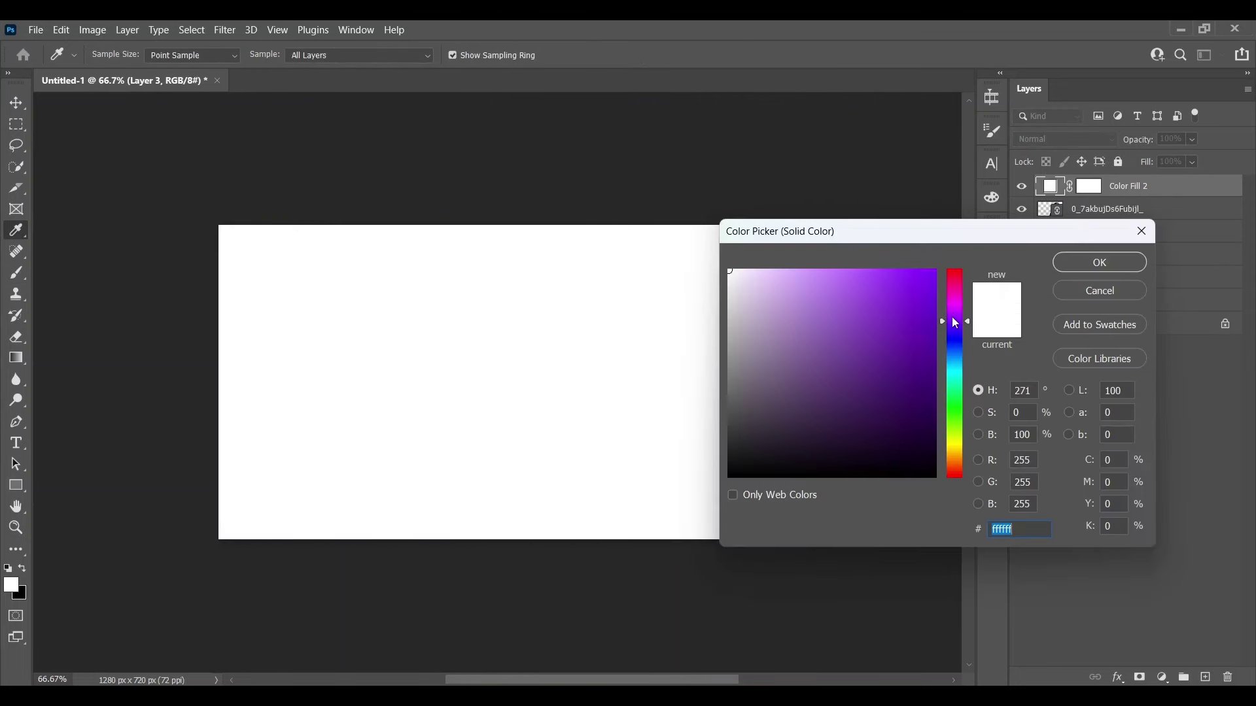
pyautogui.moveTo(951, 317); pyautogui.dragTo(951, 312)
pyautogui.write('b400ff')
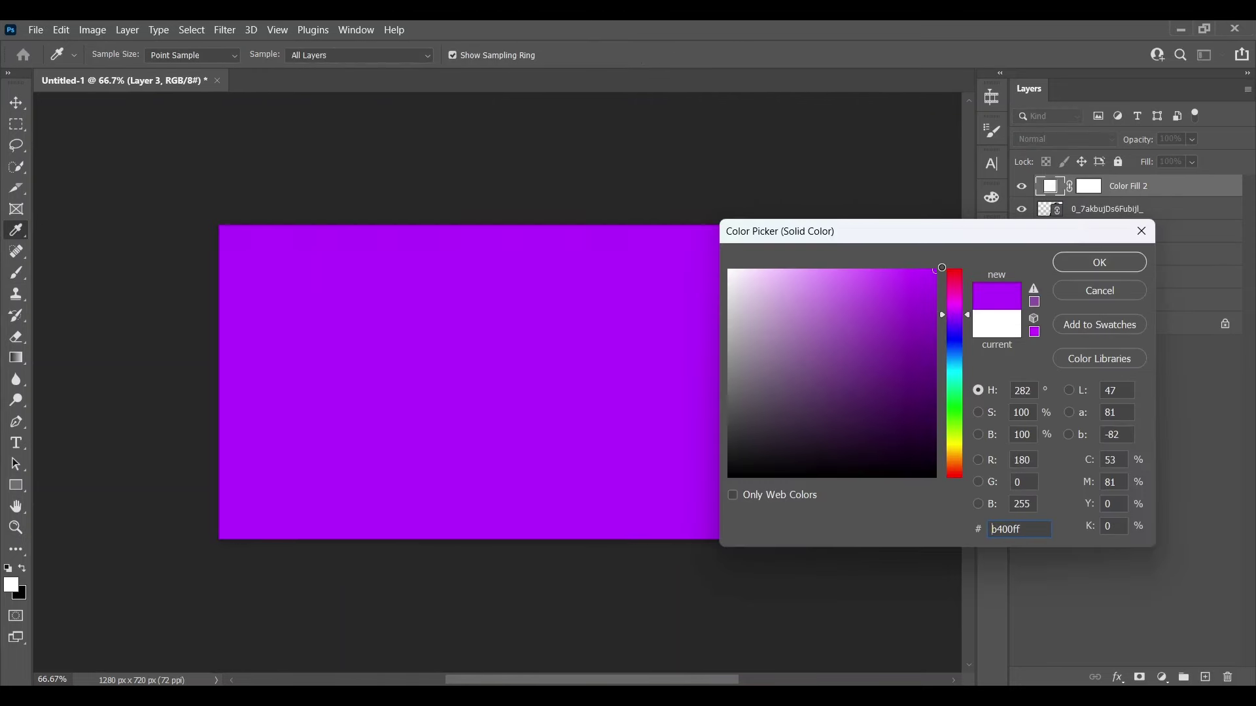
pyautogui.press('Return')
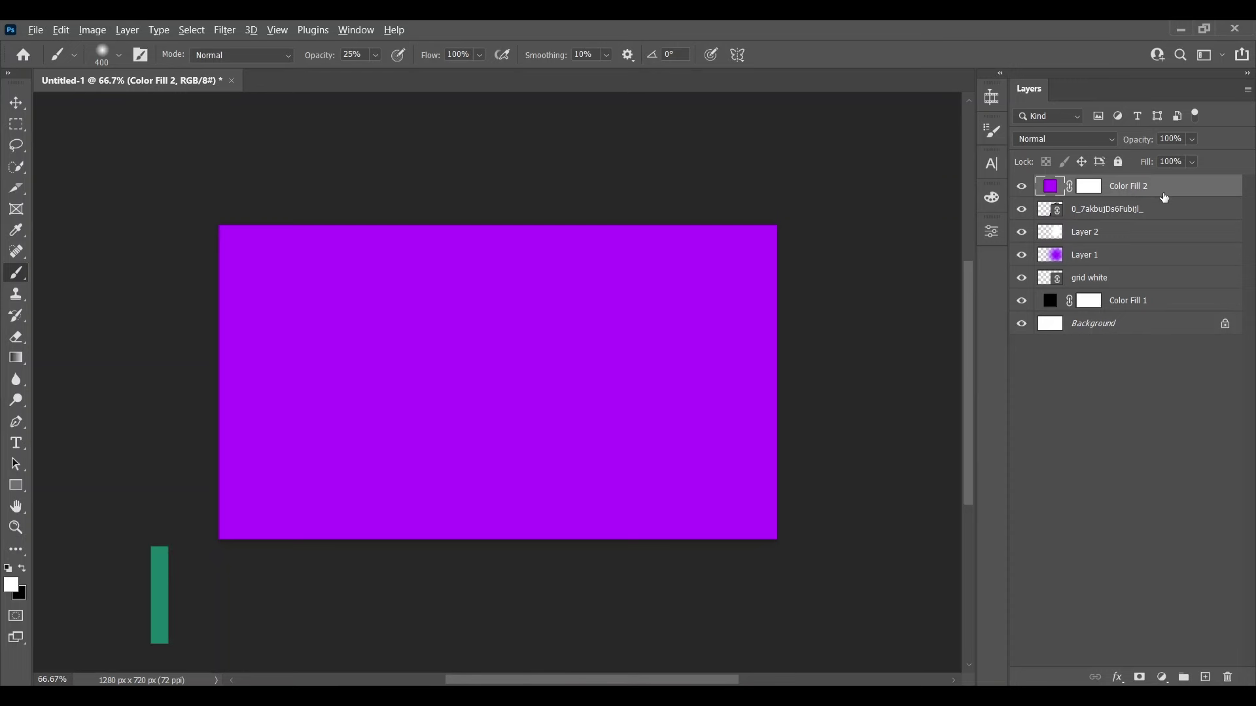
# Step: Clip the purple fill to the portrait, set Linear Dodge (Add), and invert its mask to black
pyautogui.keyDown('alt'); pyautogui.click(1165, 198); pyautogui.keyUp('alt')
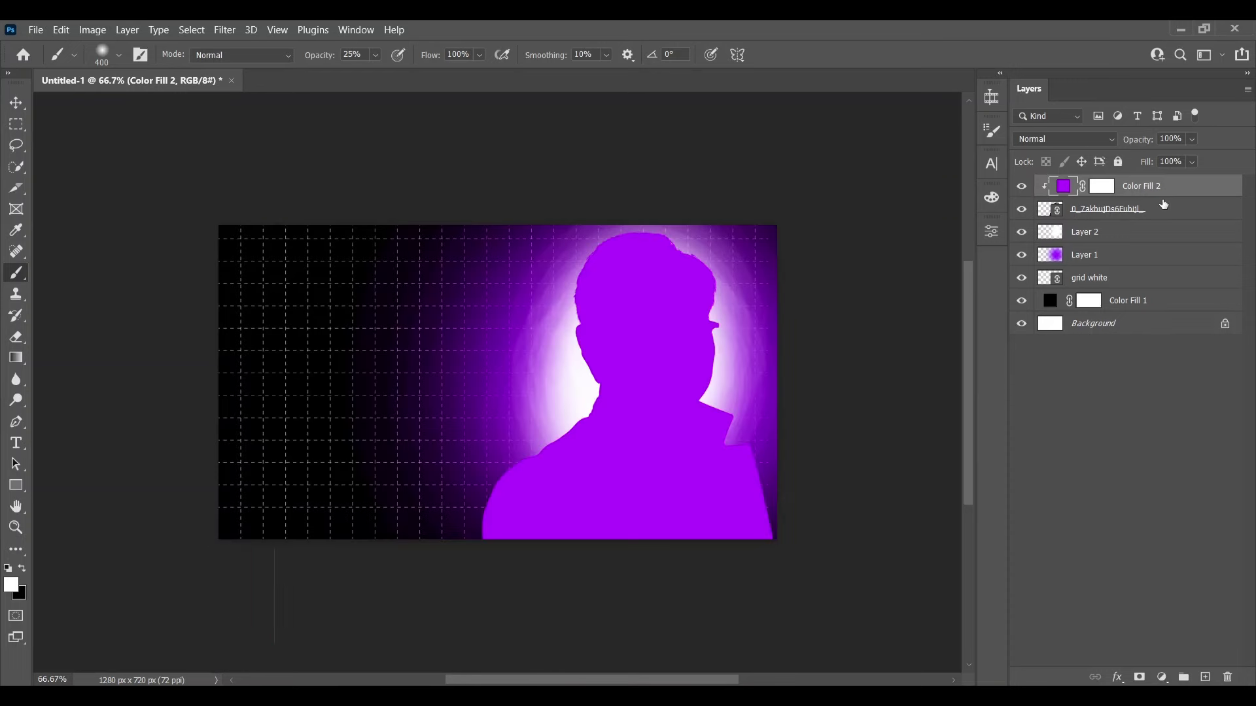
pyautogui.click(1103, 141)
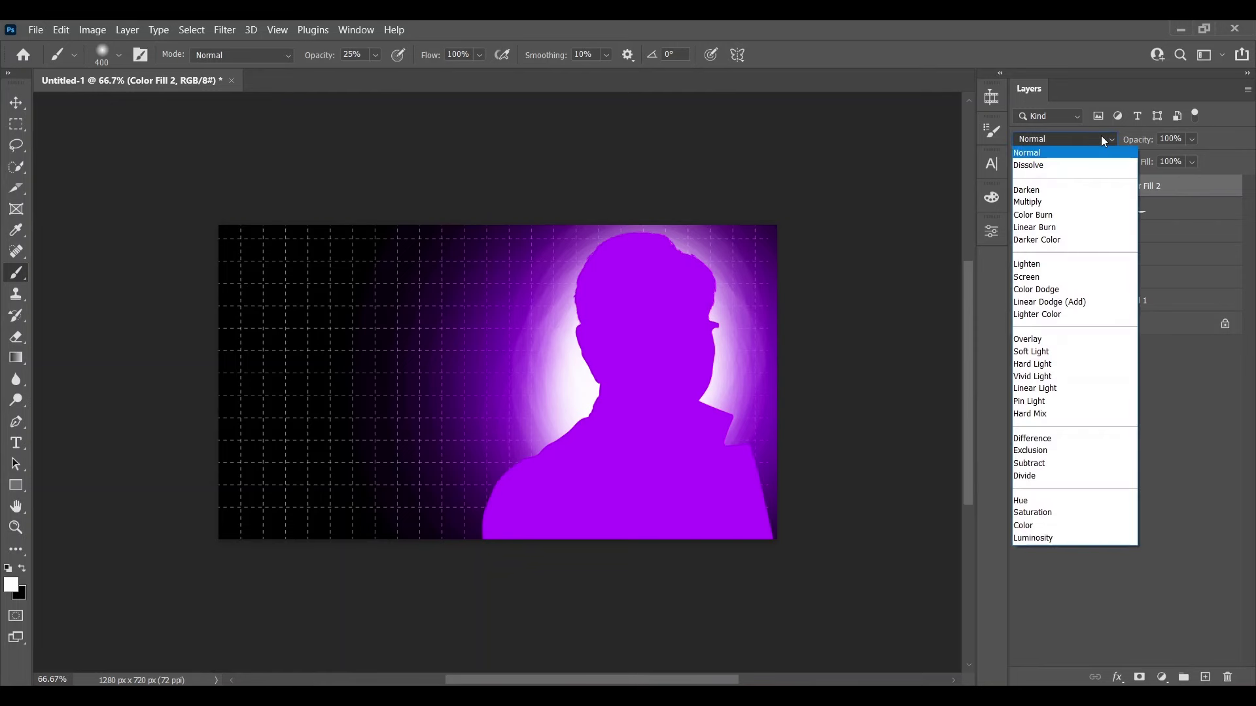
pyautogui.click(1080, 305)
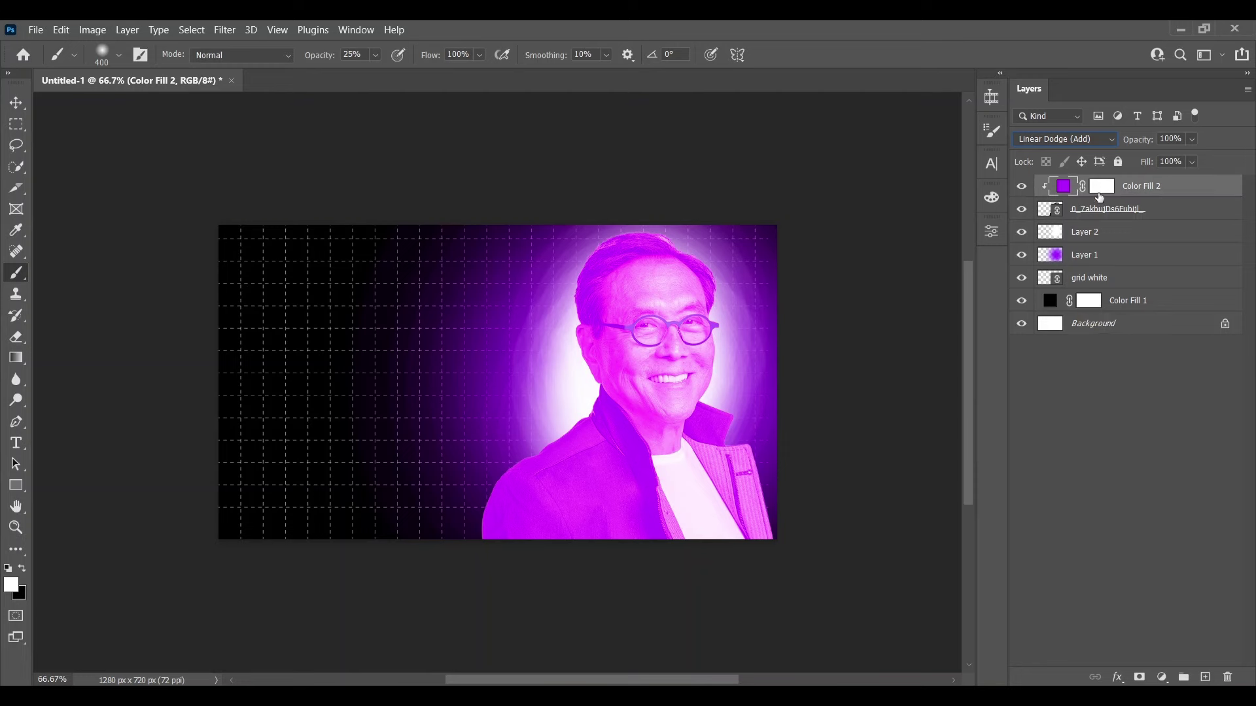
pyautogui.click(1101, 189)
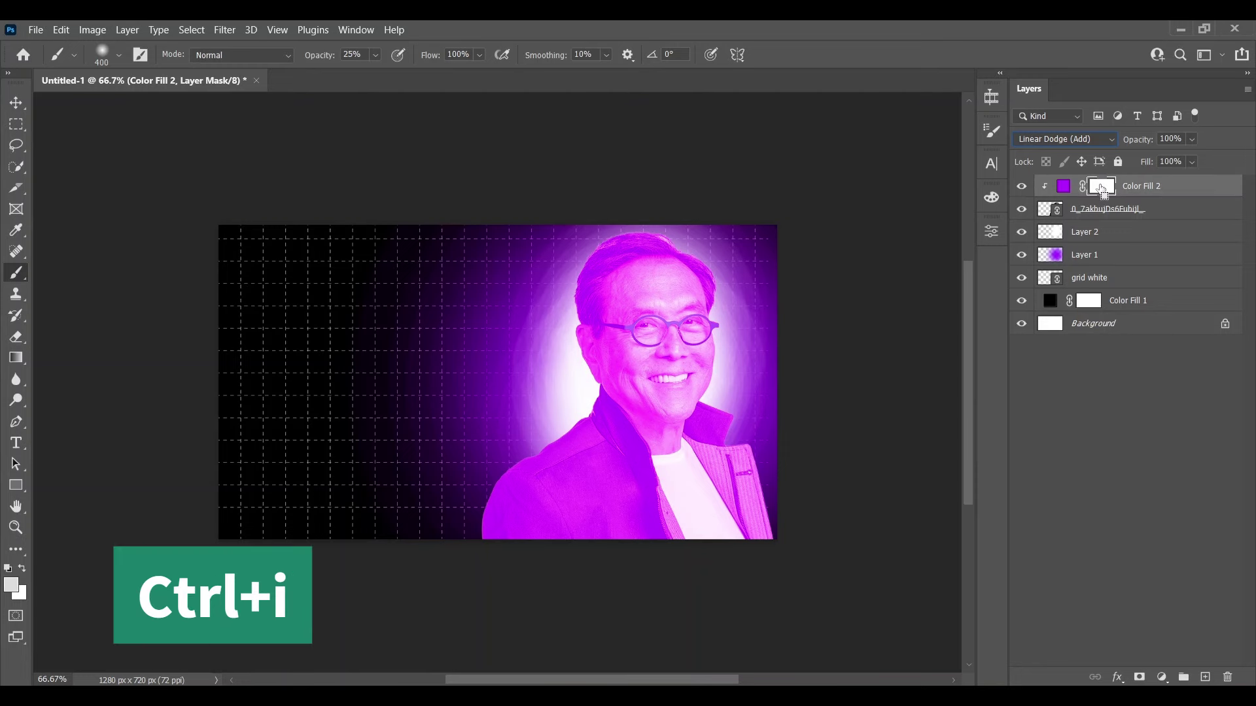
pyautogui.hotkey('ctrl', 'i')
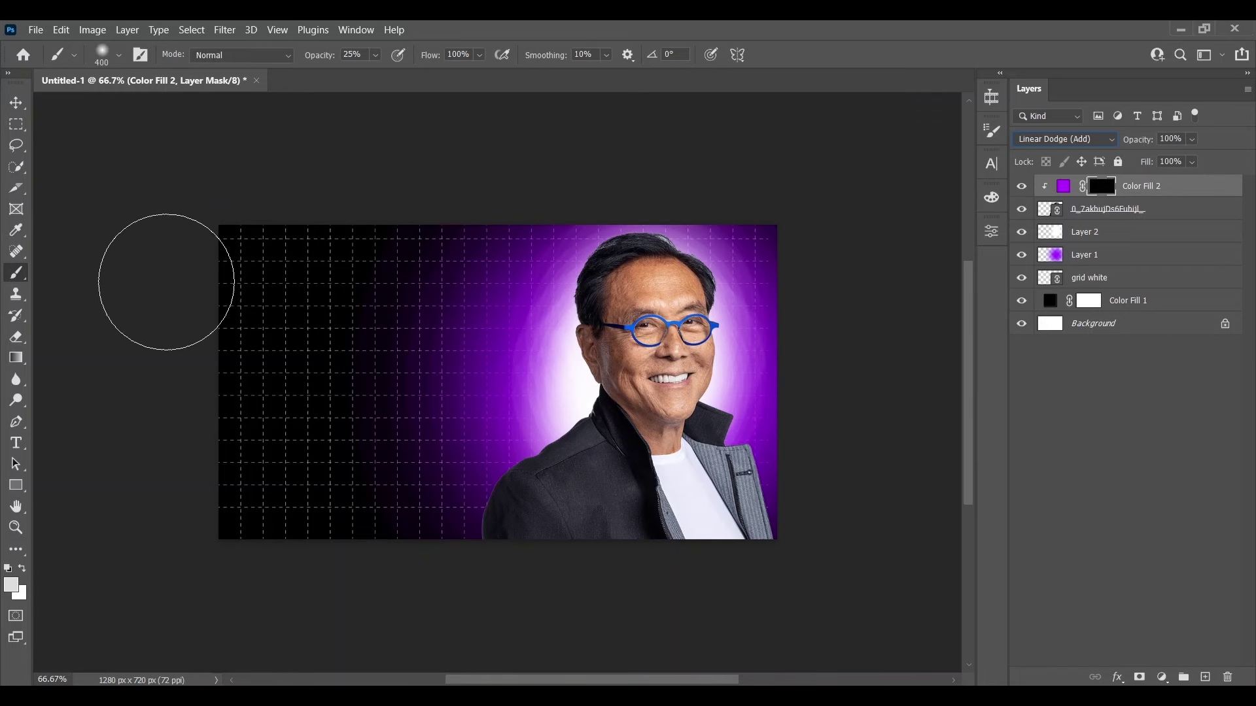
# Step: Paint the purple tint back onto the man's hair and left shoulder with an 80 px brush
pyautogui.press('[')
pyautogui.press('[')
pyautogui.press('[')
pyautogui.press('[')
pyautogui.hotkey('ctrl', '2')
pyautogui.press('[')
pyautogui.press('[')
pyautogui.press('[')
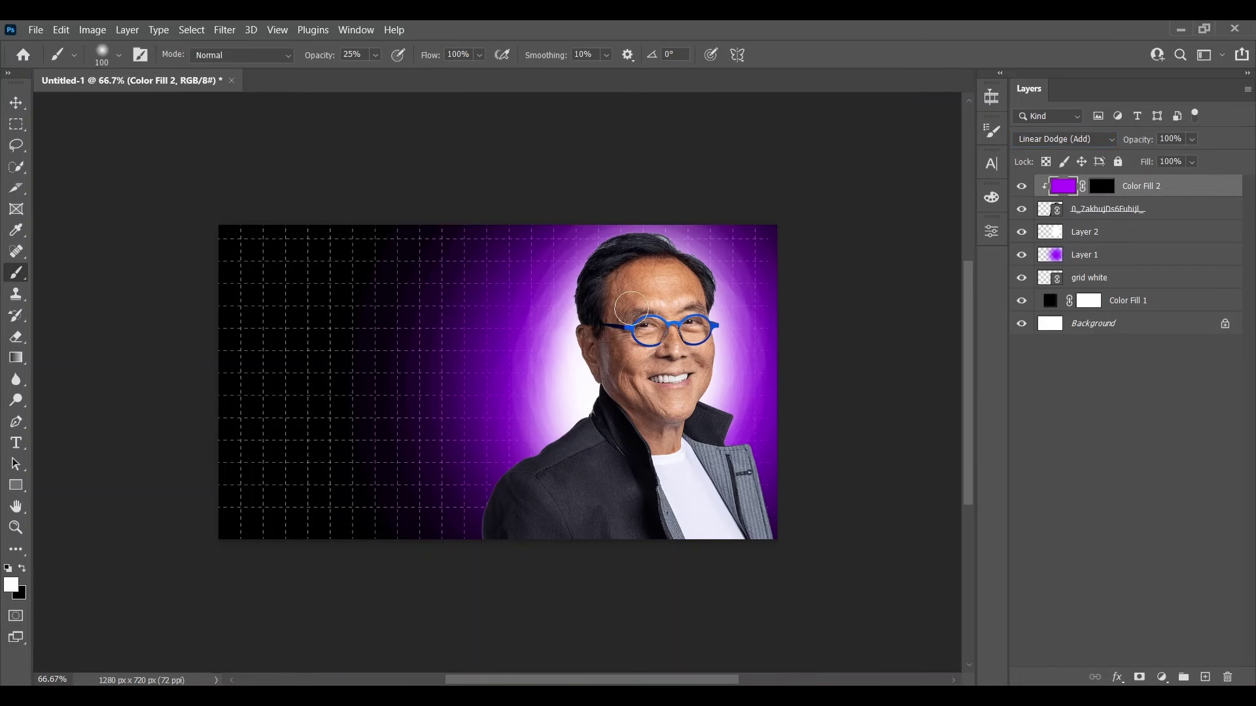
pyautogui.press('[')
pyautogui.press('[')
pyautogui.hotkey('ctrl', '\\')
pyautogui.moveTo(481, 523)
pyautogui.mouseDown()
pyautogui.moveTo(519, 453)
pyautogui.moveTo(573, 420)
pyautogui.moveTo(593, 322)
pyautogui.moveTo(577, 284)
pyautogui.moveTo(655, 222)
pyautogui.moveTo(726, 277)
pyautogui.moveTo(746, 437)
pyautogui.mouseUp()
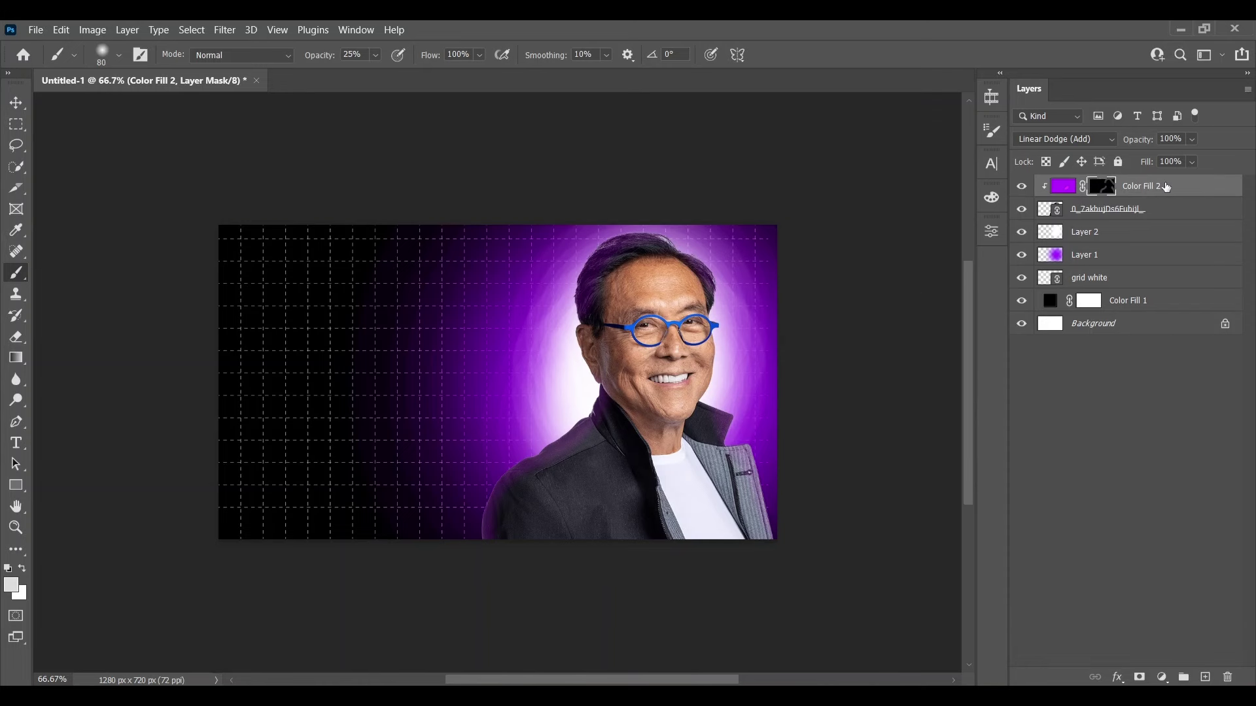
pyautogui.hotkey('ctrl', '2')
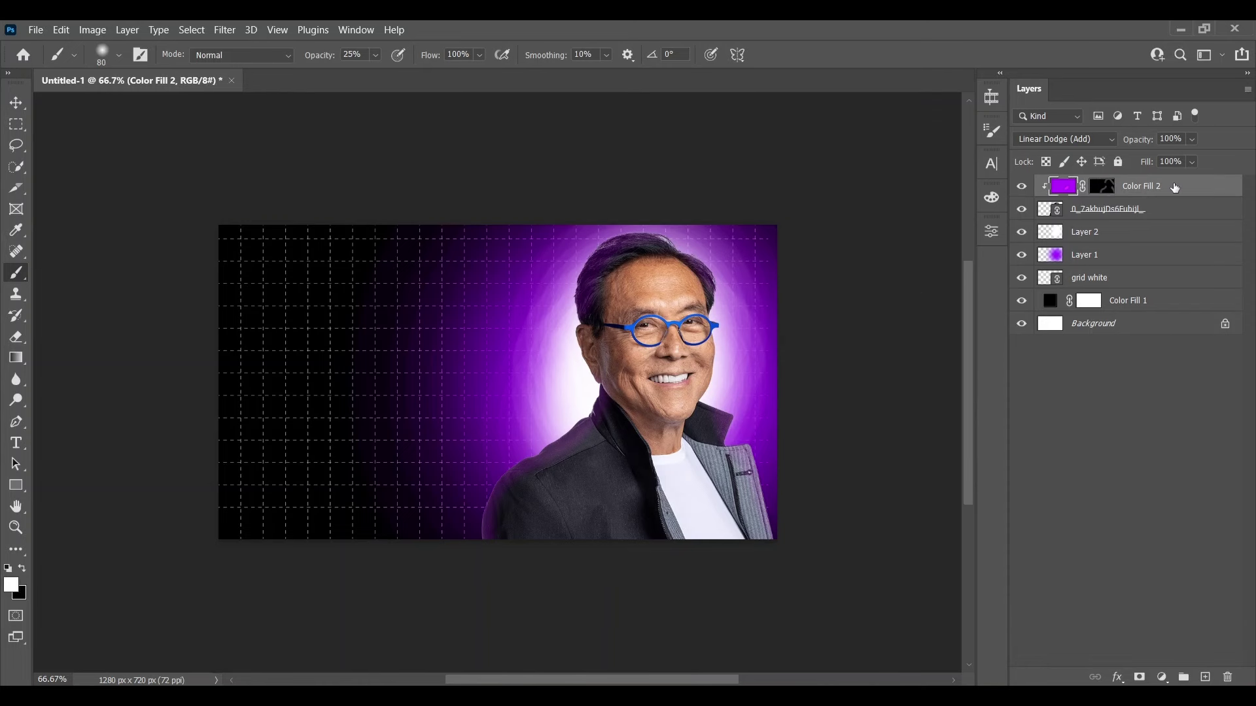
pyautogui.click(1162, 677)
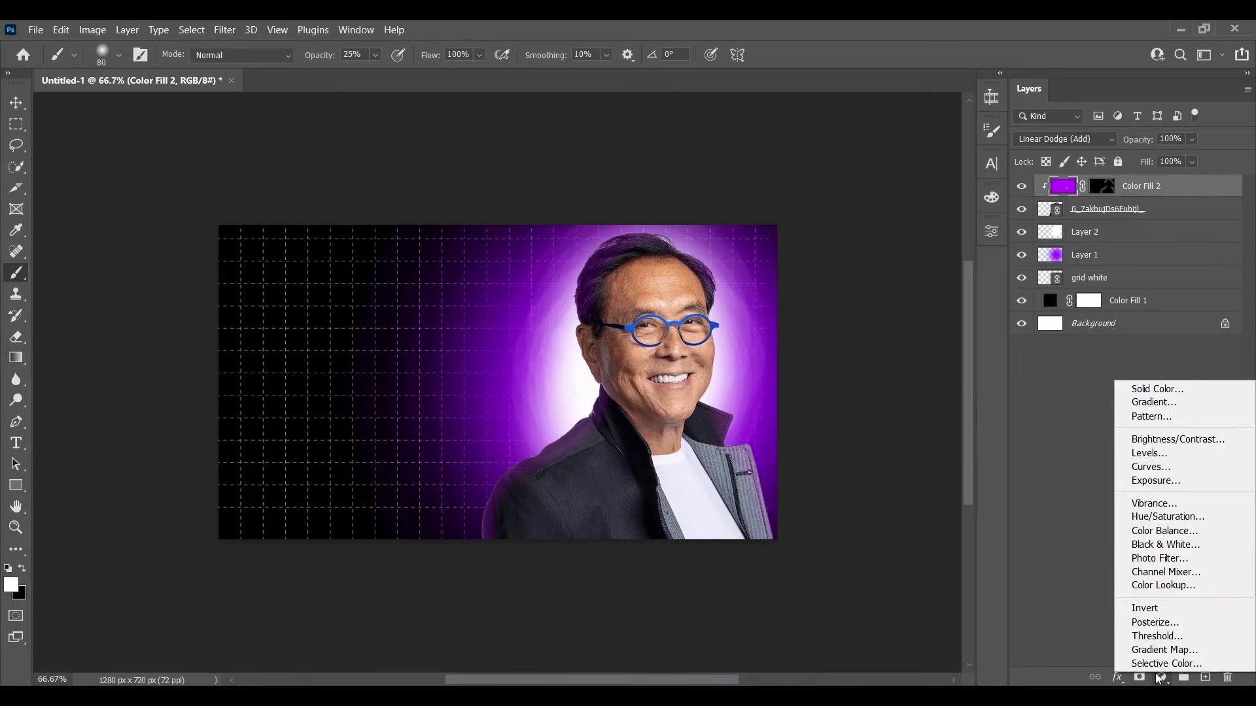
# Step: Add a white fill layer with an inverted black mask, clipped to Color Fill 2
pyautogui.click(1158, 391)
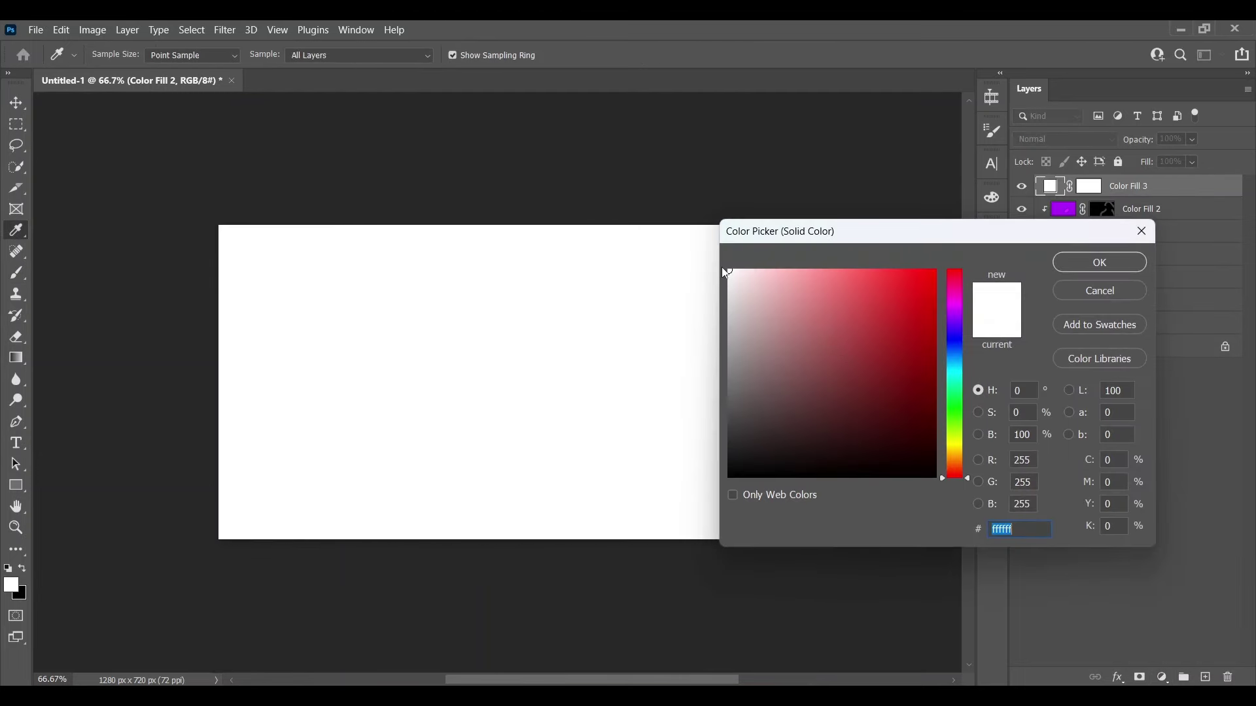
pyautogui.click(1100, 263)
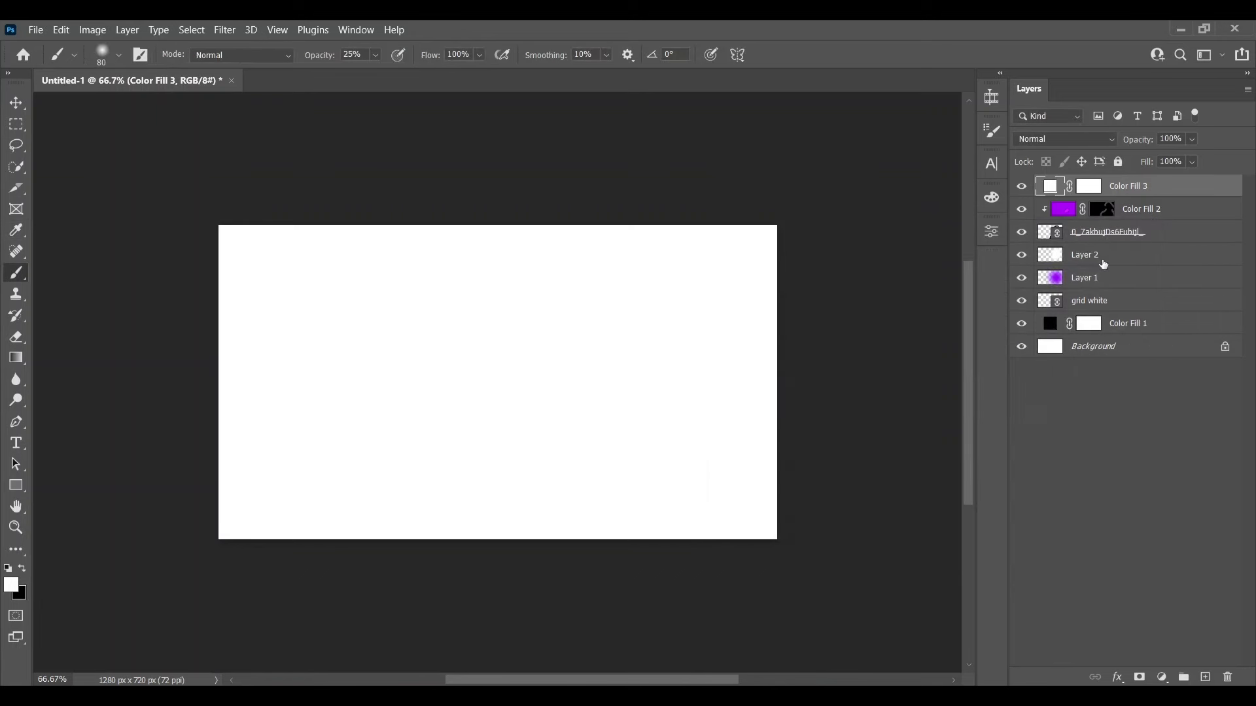
pyautogui.click(1089, 187)
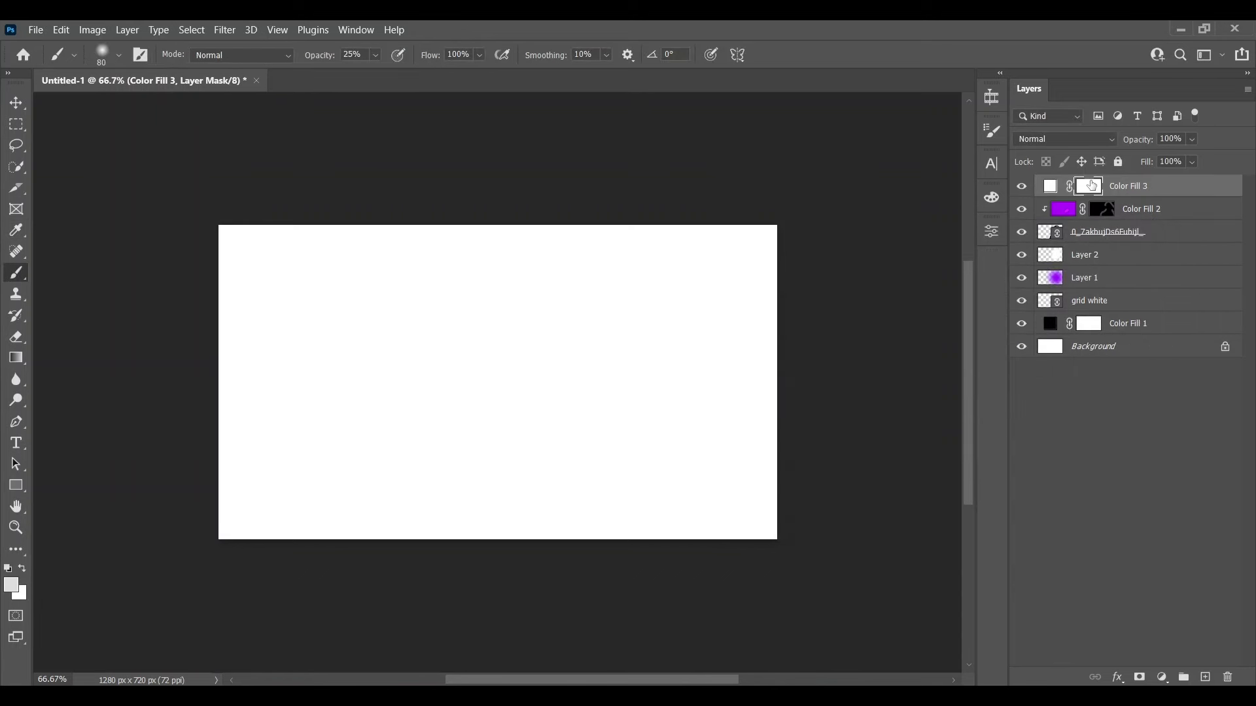
pyautogui.hotkey('ctrl', 'i')
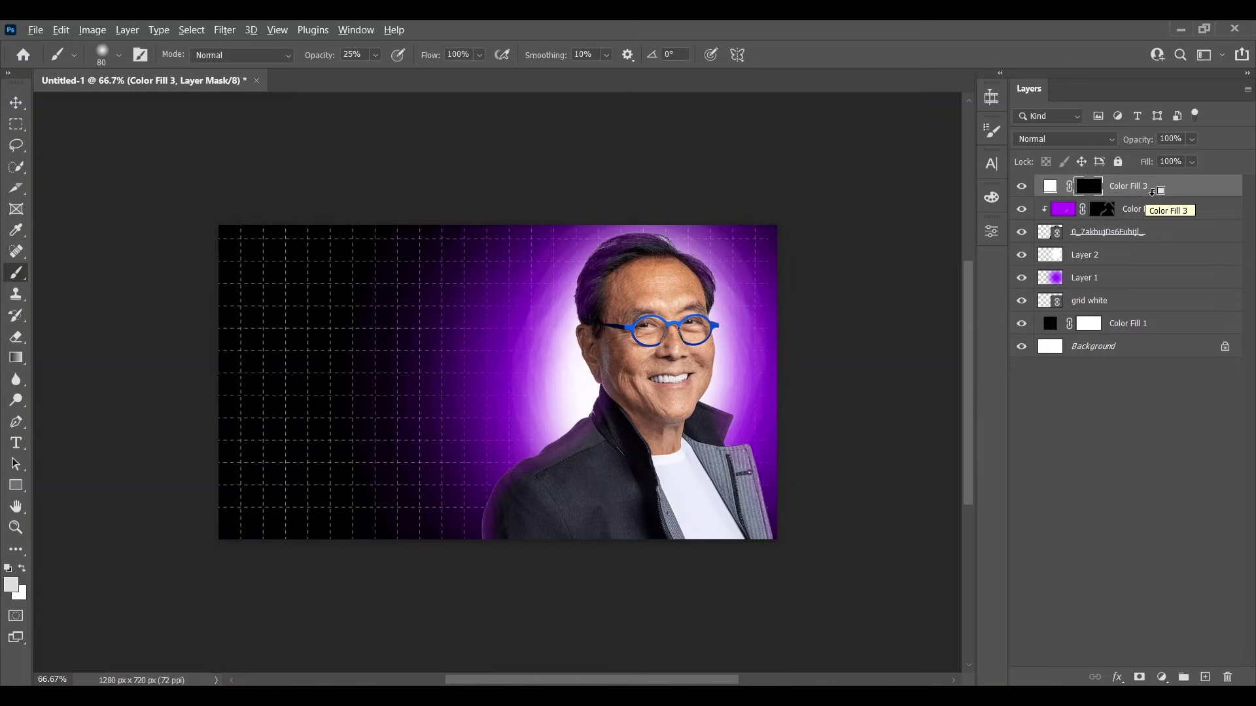
pyautogui.keyDown('alt'); pyautogui.click(1156, 196); pyautogui.keyUp('alt')
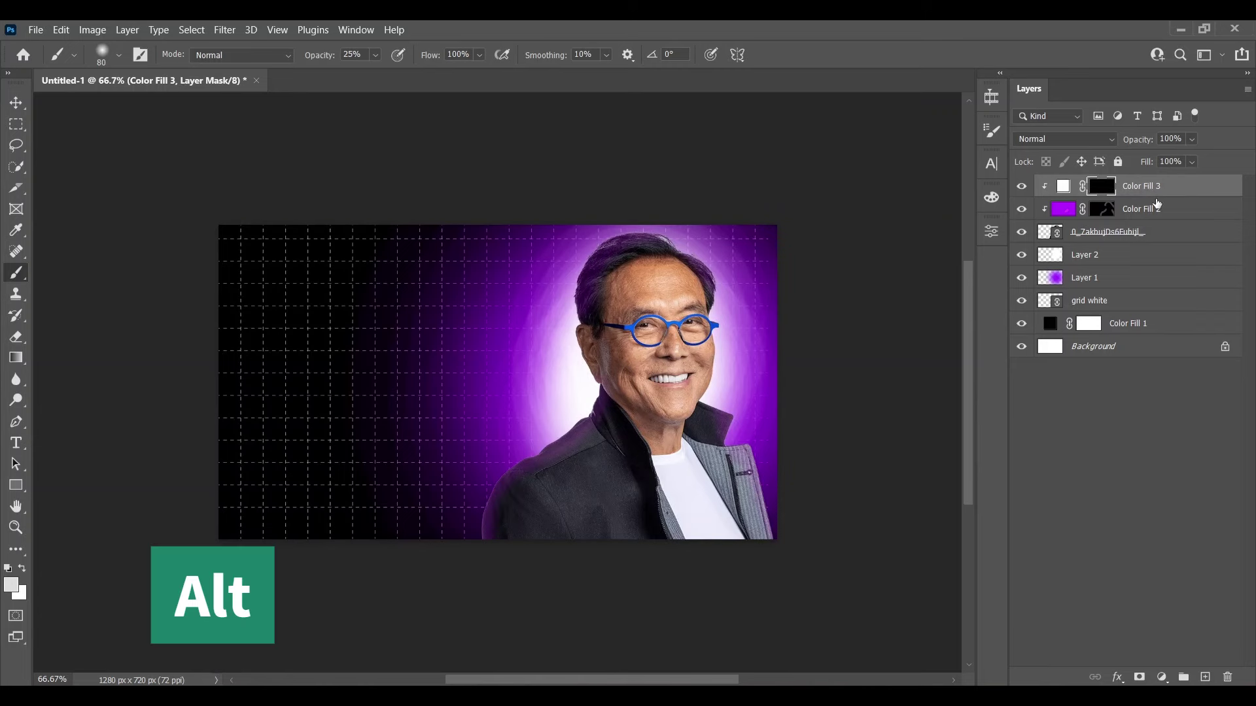
# Step: Paint white glow into the mask along the man's left edge and head, comparing layer visibility
pyautogui.moveTo(497, 530)
pyautogui.mouseDown()
pyautogui.moveTo(479, 488)
pyautogui.moveTo(648, 369)
pyautogui.moveTo(583, 375)
pyautogui.mouseUp()
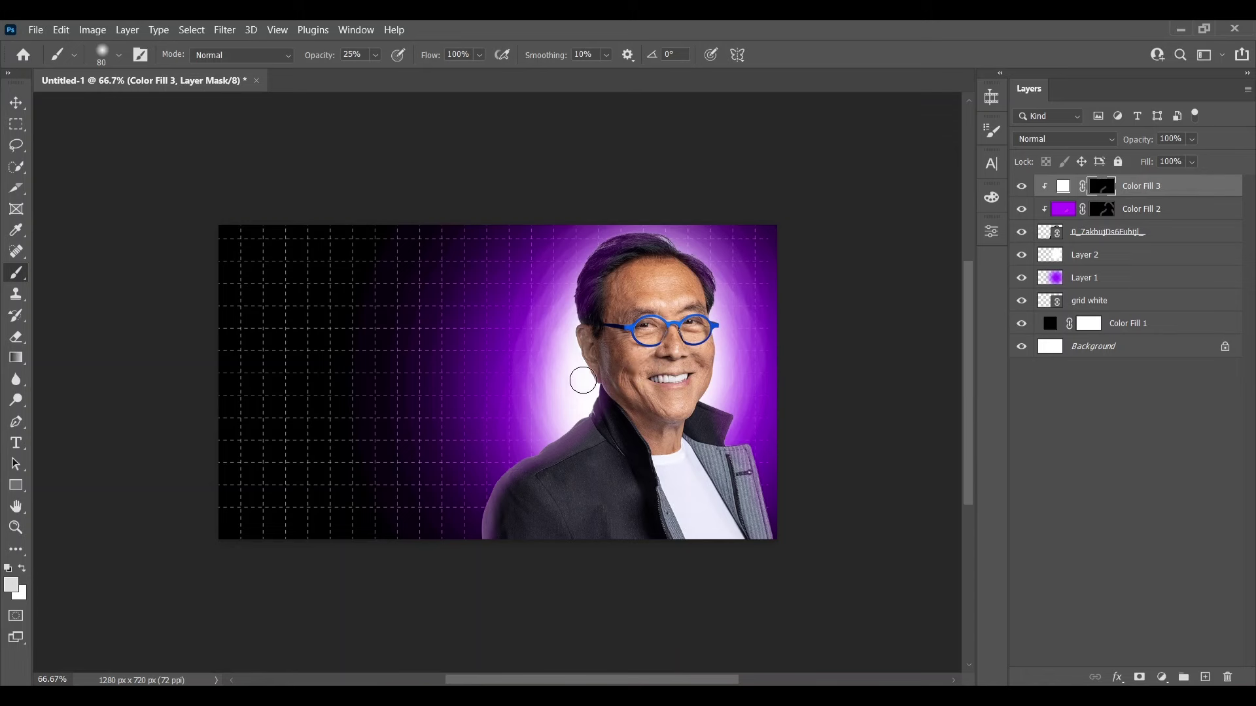
pyautogui.moveTo(564, 307)
pyautogui.mouseDown()
pyautogui.moveTo(743, 279)
pyautogui.moveTo(712, 508)
pyautogui.moveTo(778, 429)
pyautogui.mouseUp()
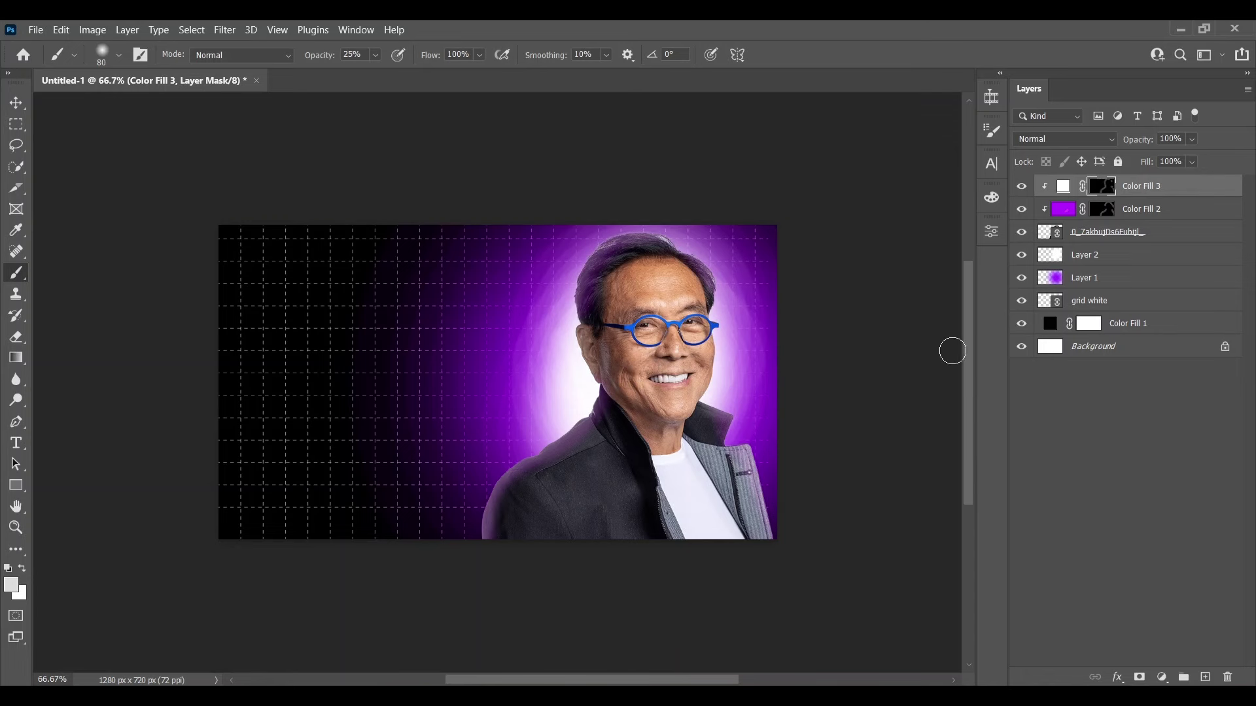
pyautogui.click(1021, 187)
pyautogui.click(1021, 209)
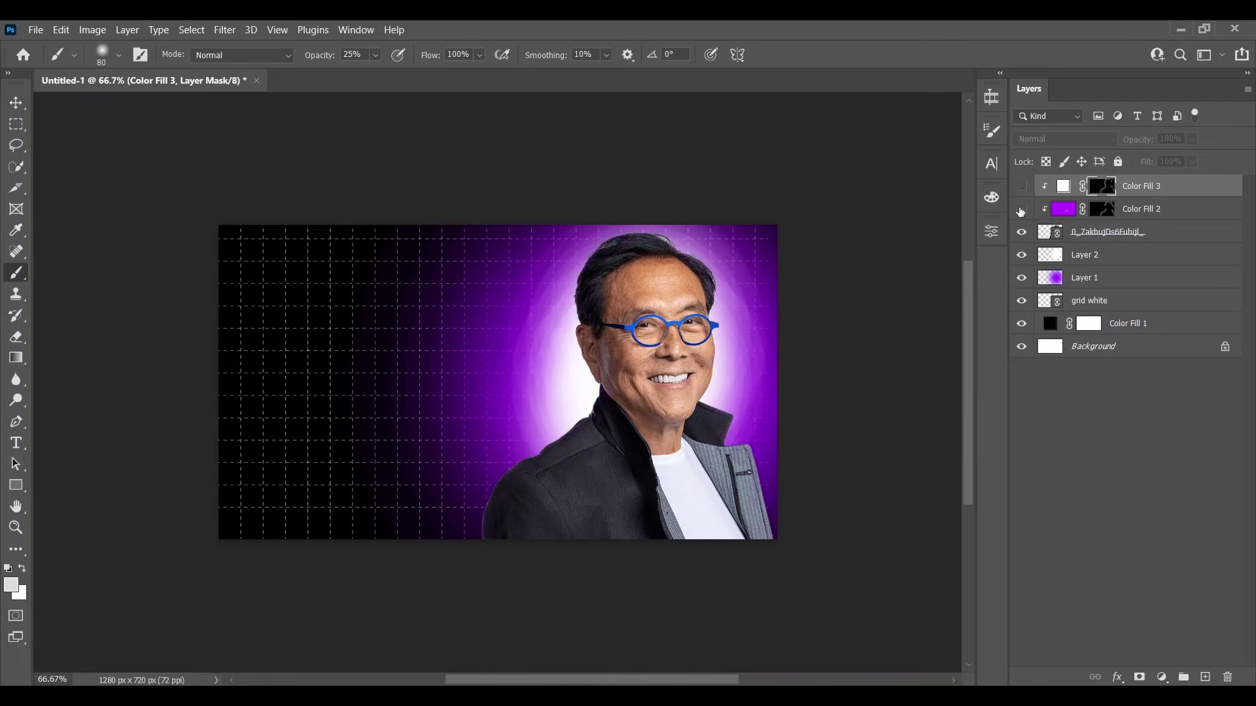
pyautogui.click(1021, 209)
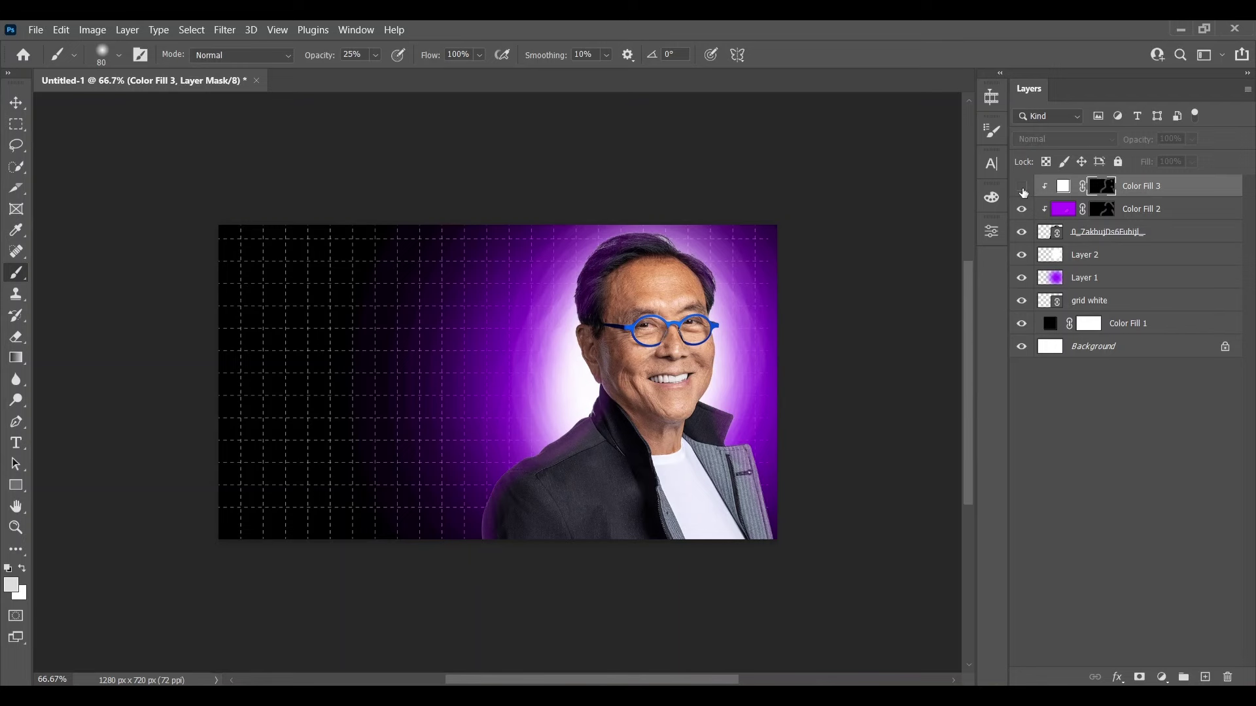
pyautogui.click(1022, 187)
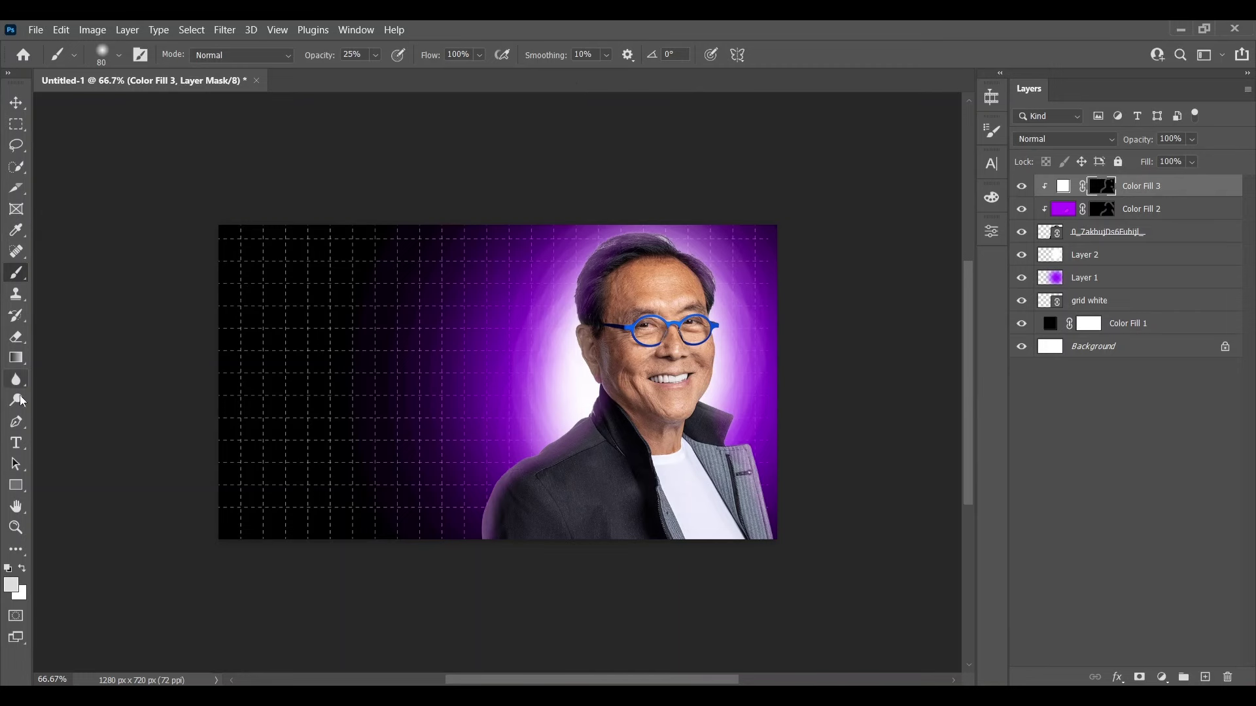
# Step: Type the white (#ffffff) headline 'HOW TO BECOME' on the left of the canvas
pyautogui.press('t')
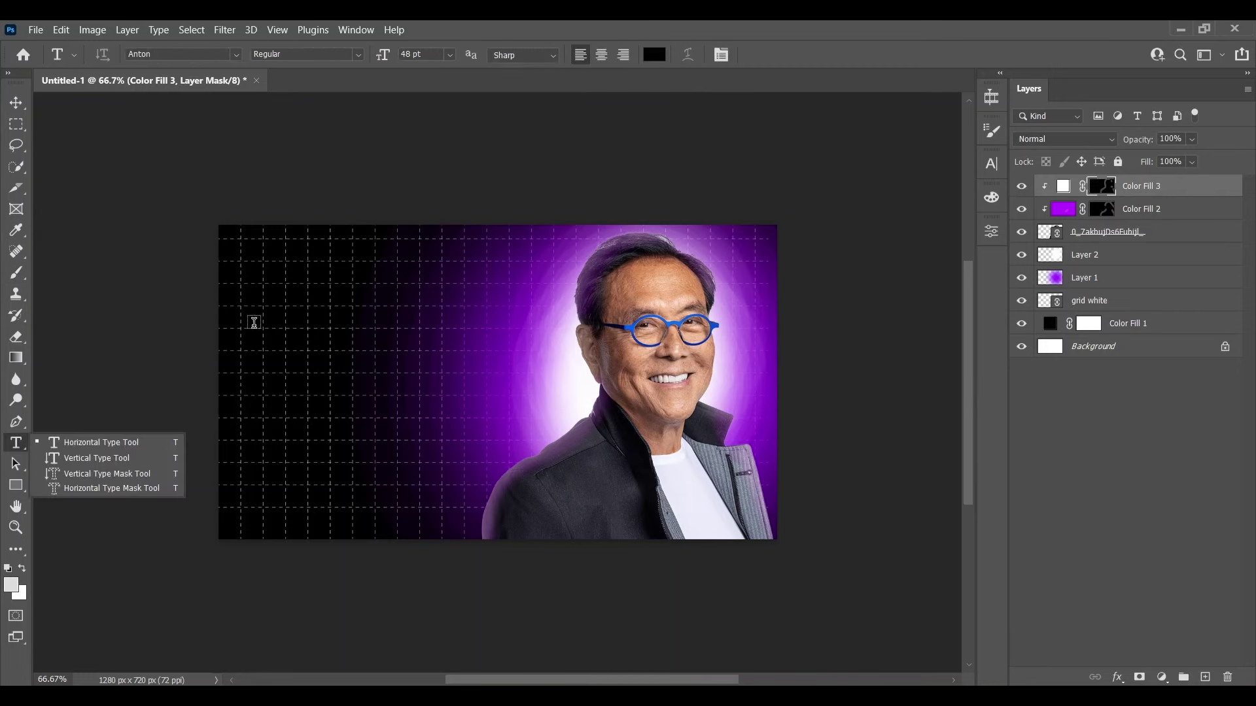
pyautogui.click(264, 317)
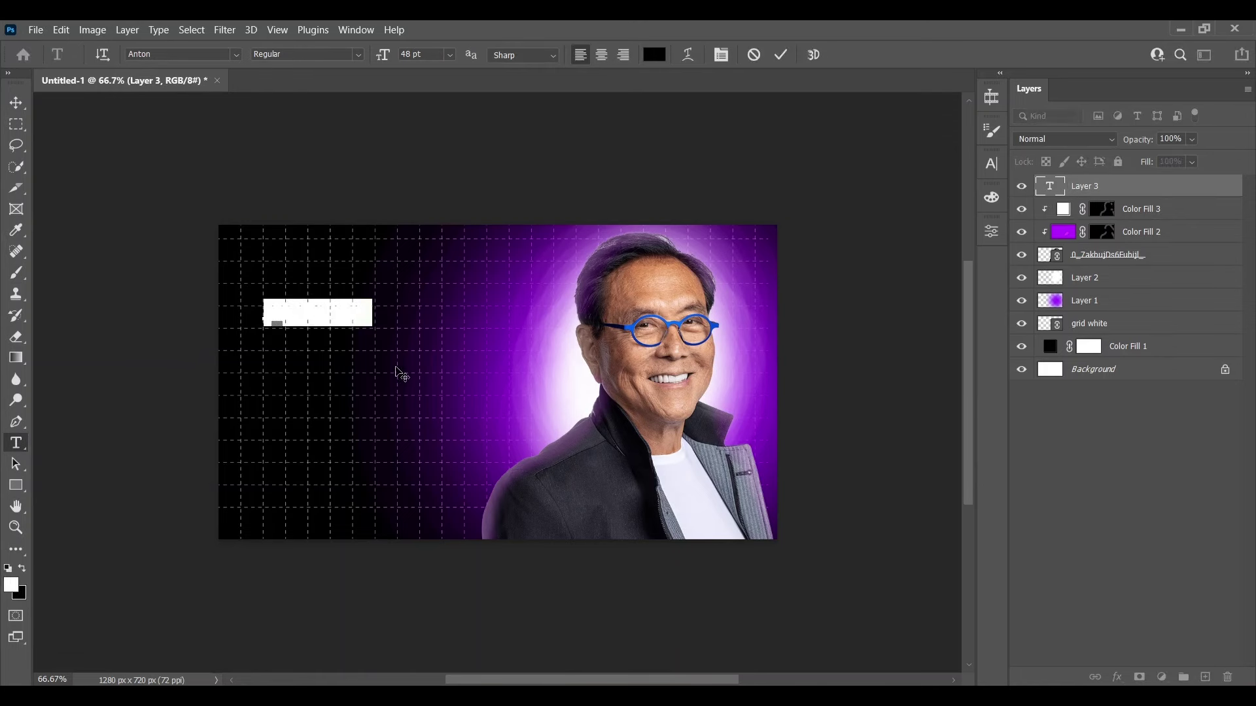
pyautogui.press('BackSpace')
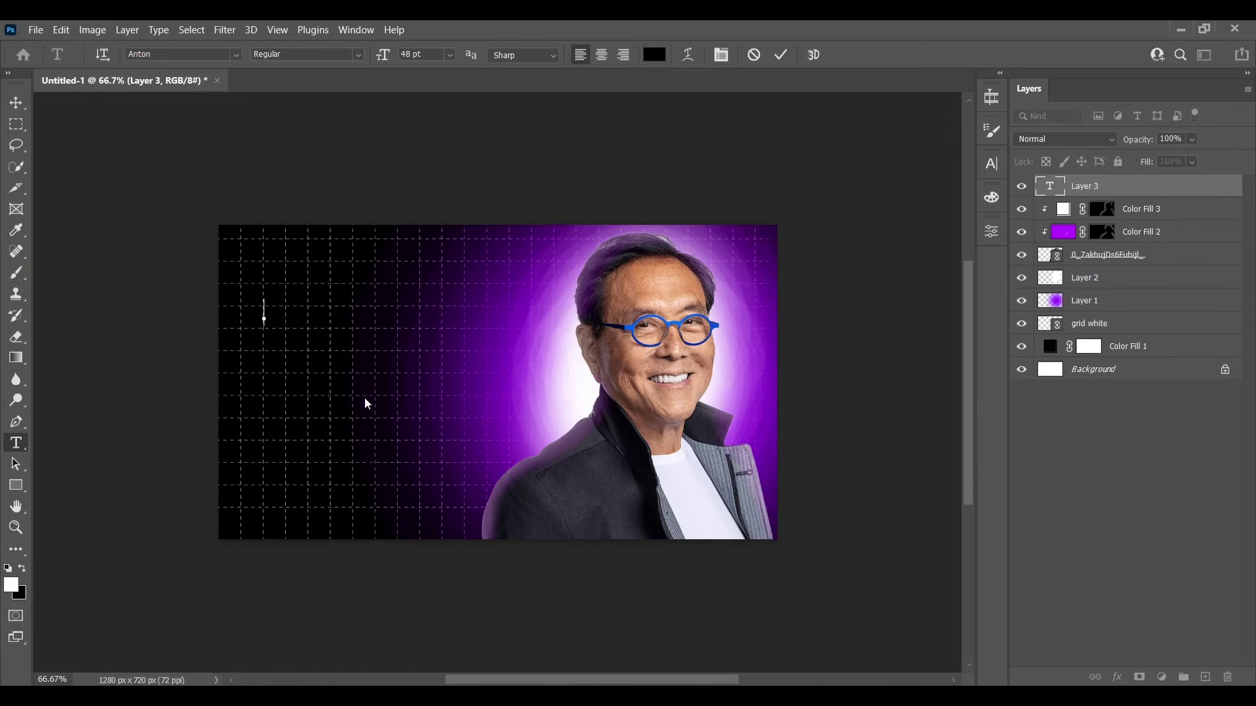
pyautogui.click(654, 55)
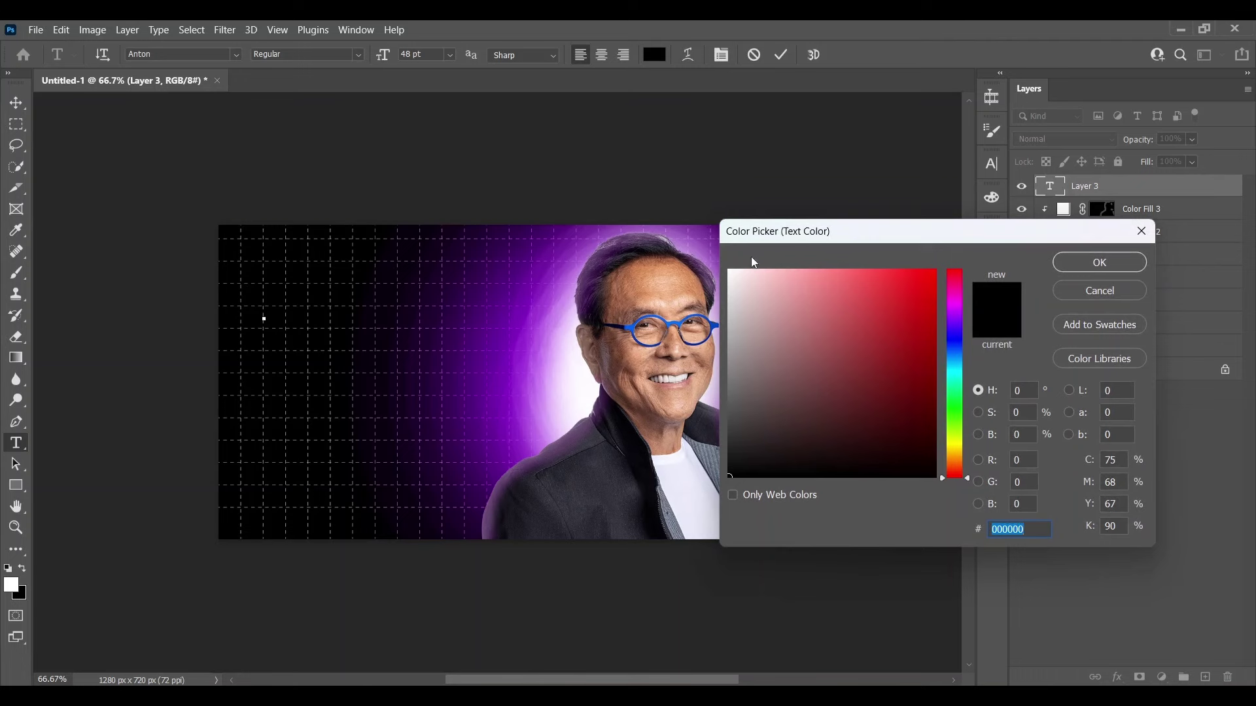
pyautogui.write('ffffff')
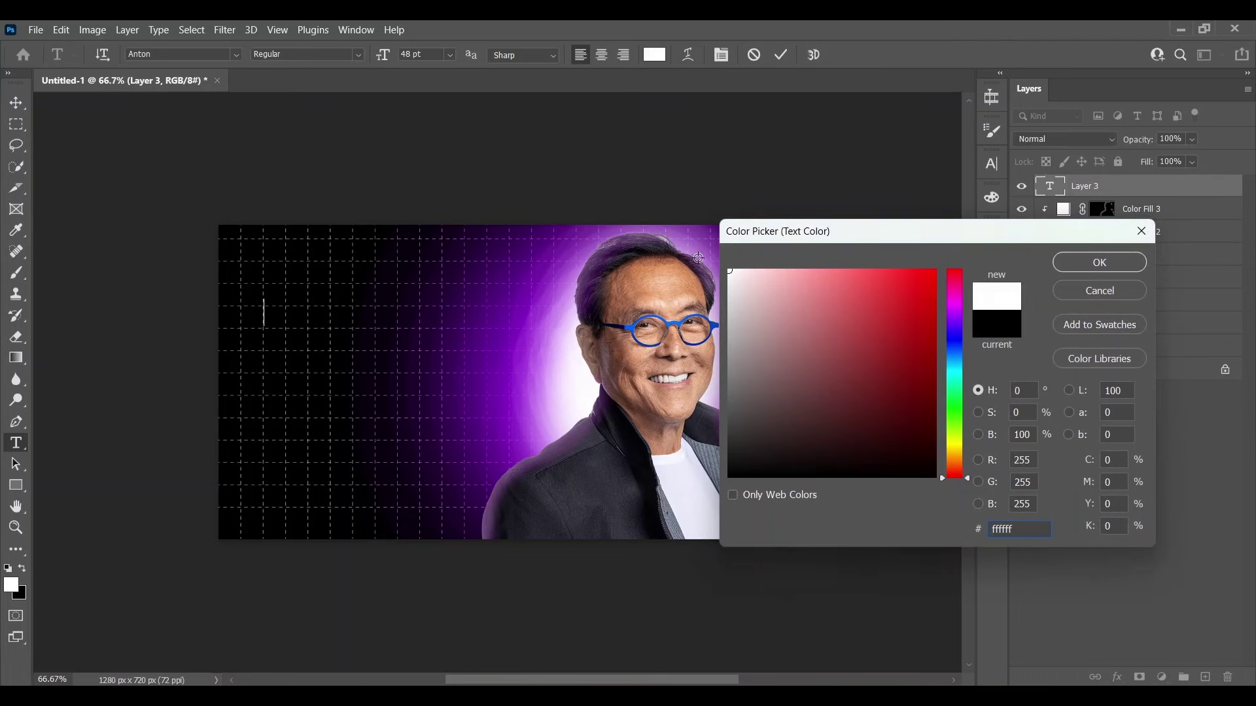
pyautogui.press('Return')
pyautogui.write('HOW TO BE')
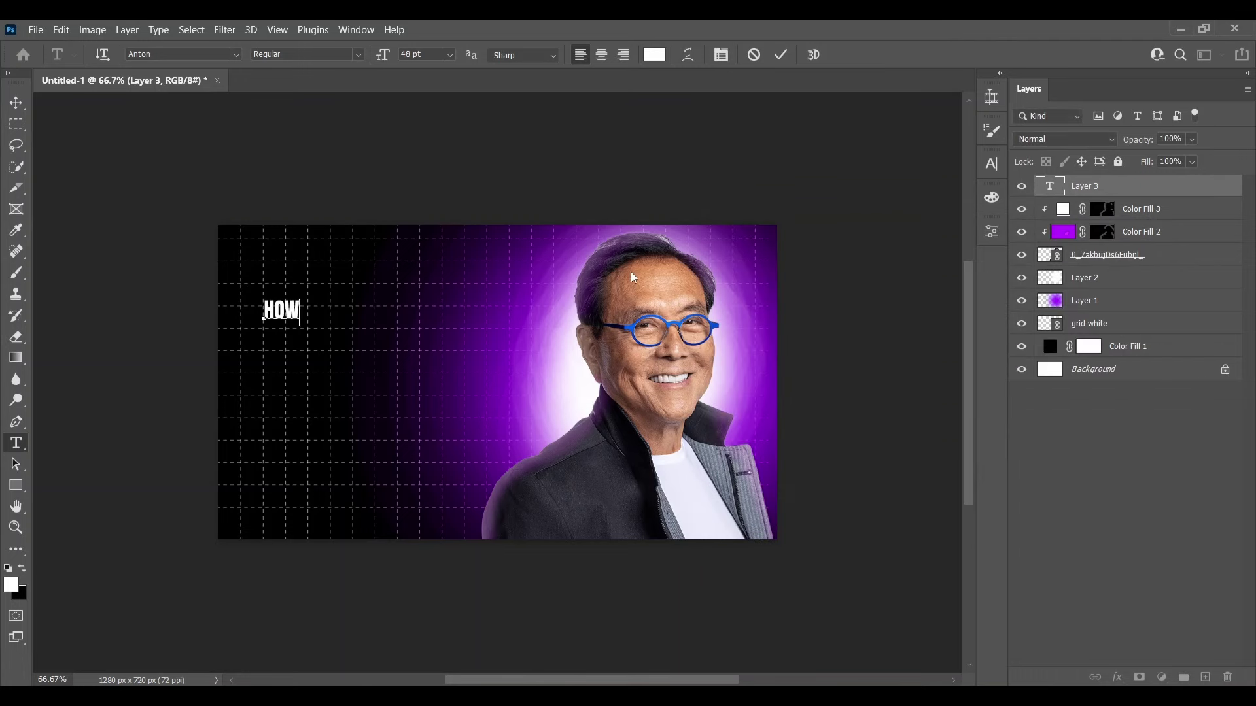
pyautogui.write('COME')
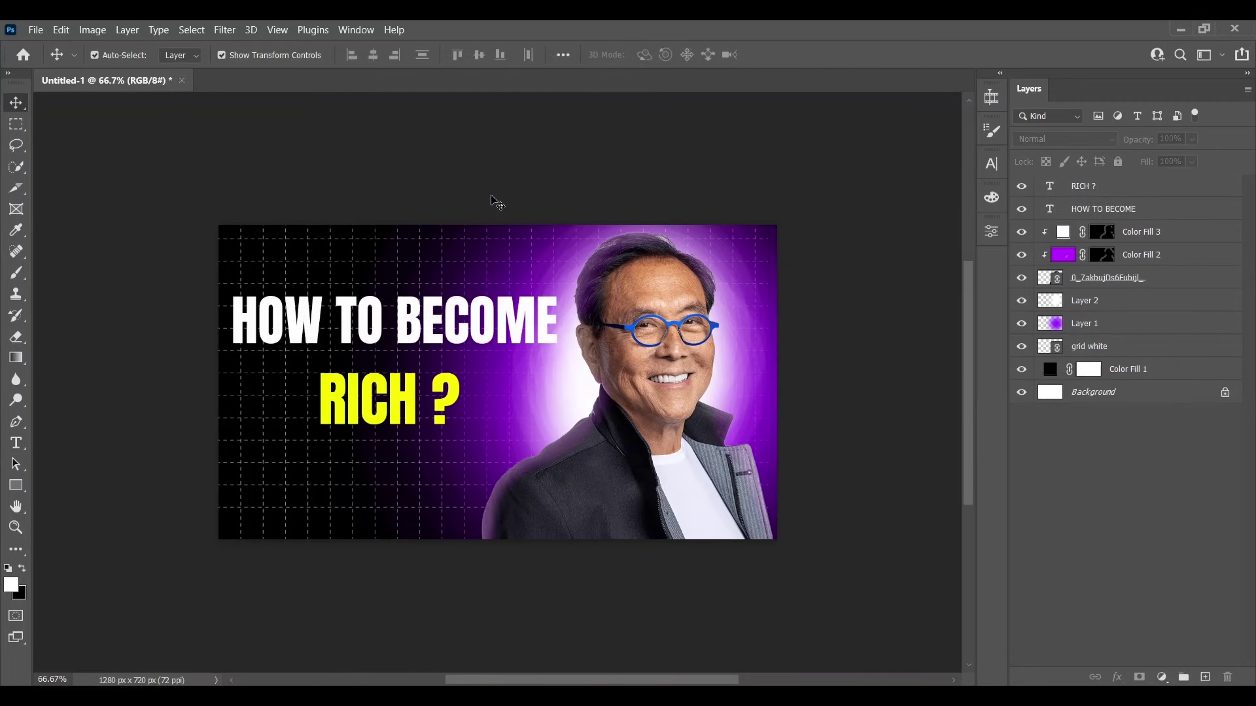
# Step: Rotate the 'HOW TO BECOME' and 'RICH ?' text layers together to a slight angle
pyautogui.click(442, 326)
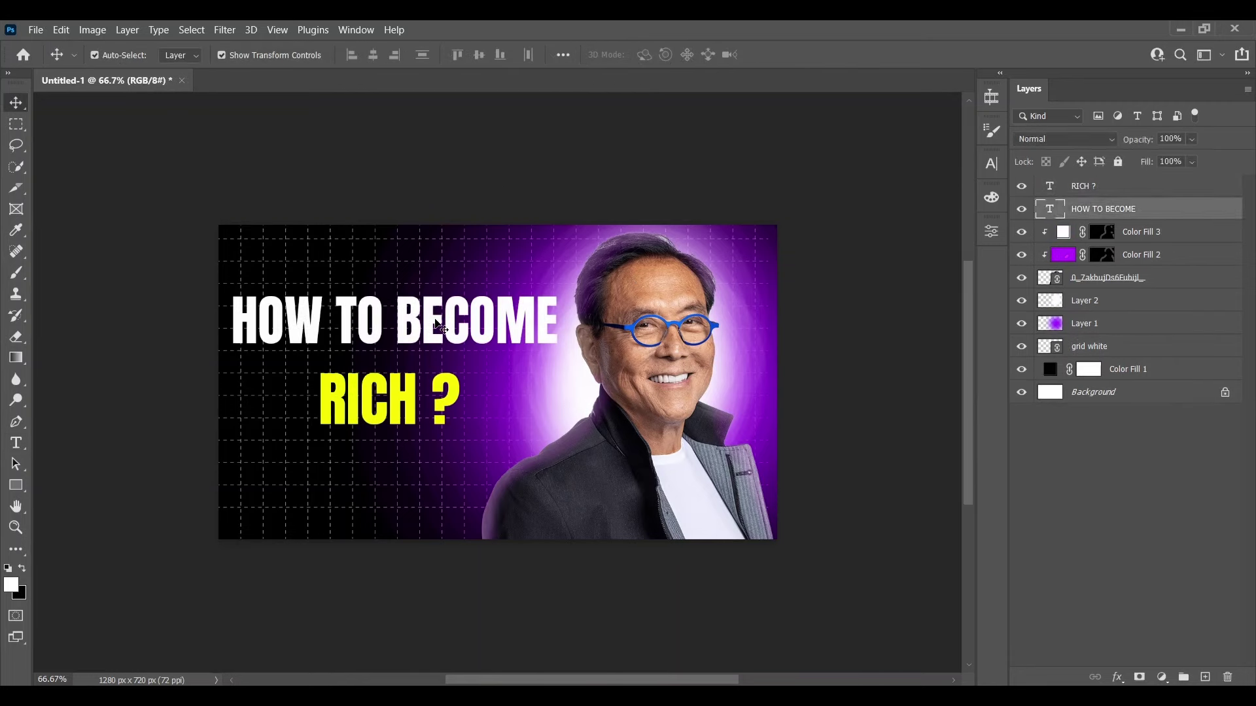
pyautogui.keyDown('shift'); pyautogui.click(410, 424); pyautogui.keyUp('shift')
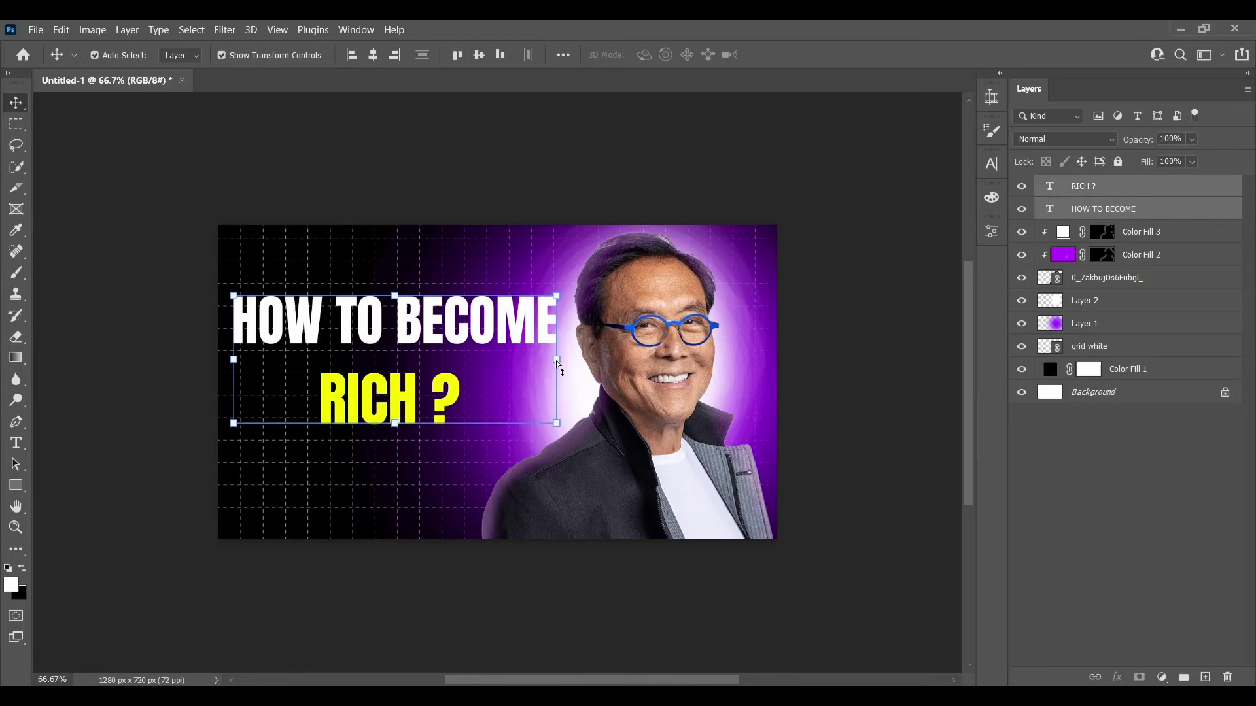
pyautogui.press('ctrl')
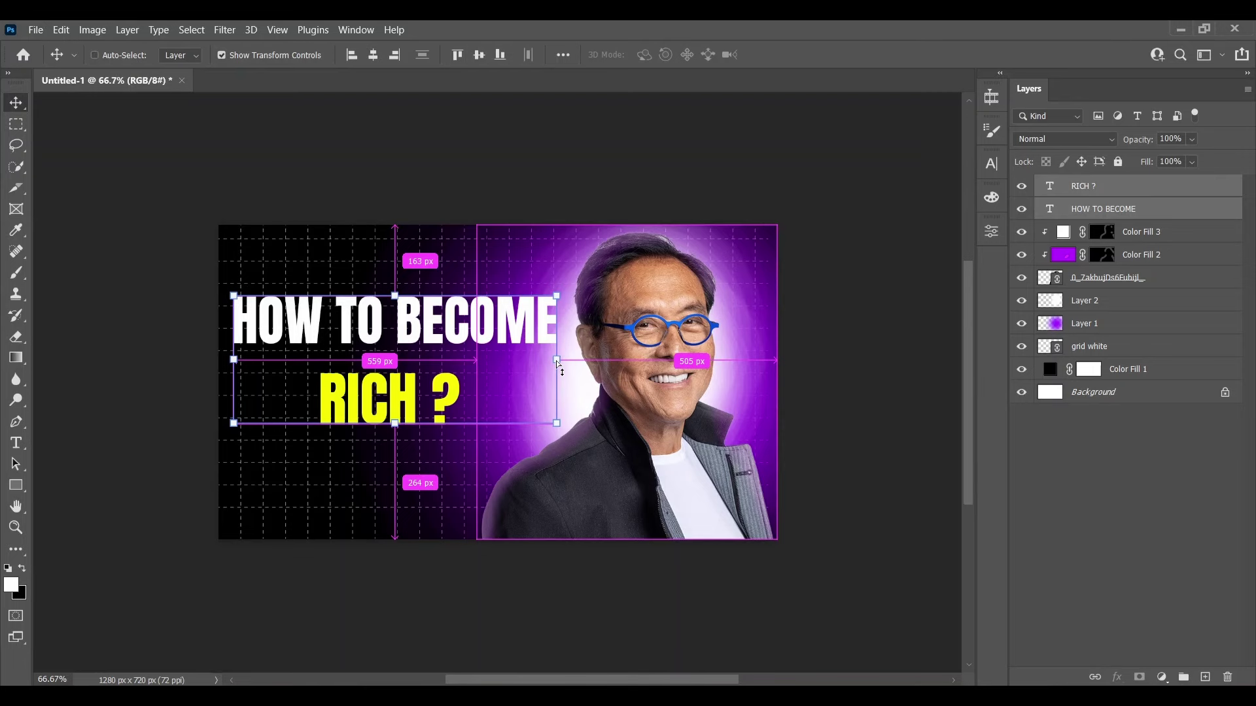
pyautogui.hotkey('ctrl', 't')
pyautogui.moveTo(562, 353); pyautogui.dragTo(563, 351)
pyautogui.press('Return')
# Step: Draw a black-filled rectangle across the headline area
pyautogui.click(20, 487)
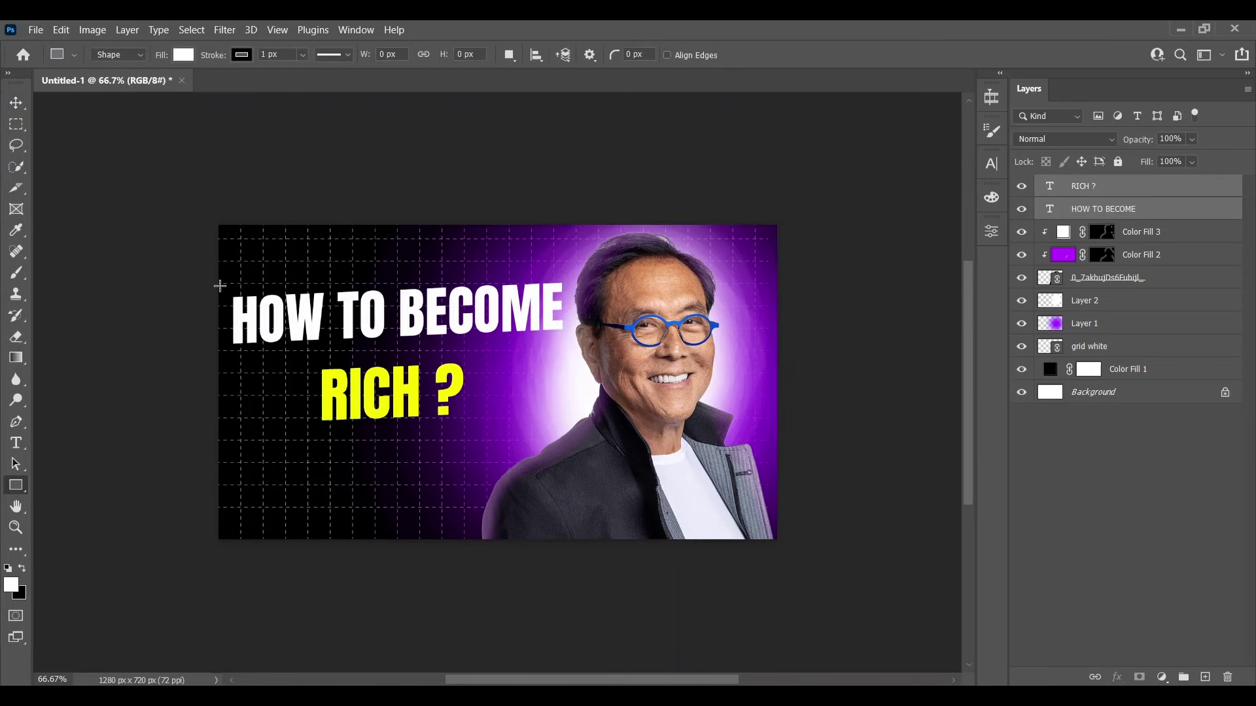
pyautogui.moveTo(204, 277); pyautogui.dragTo(602, 434)
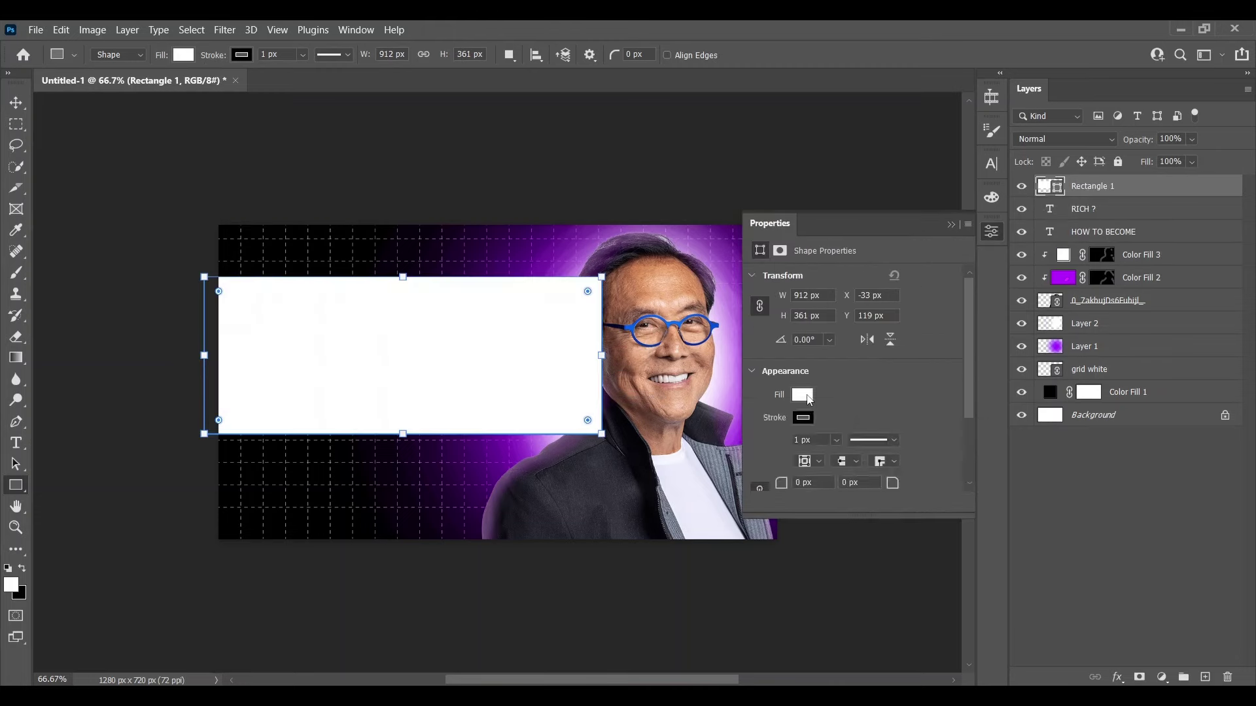
pyautogui.click(807, 397)
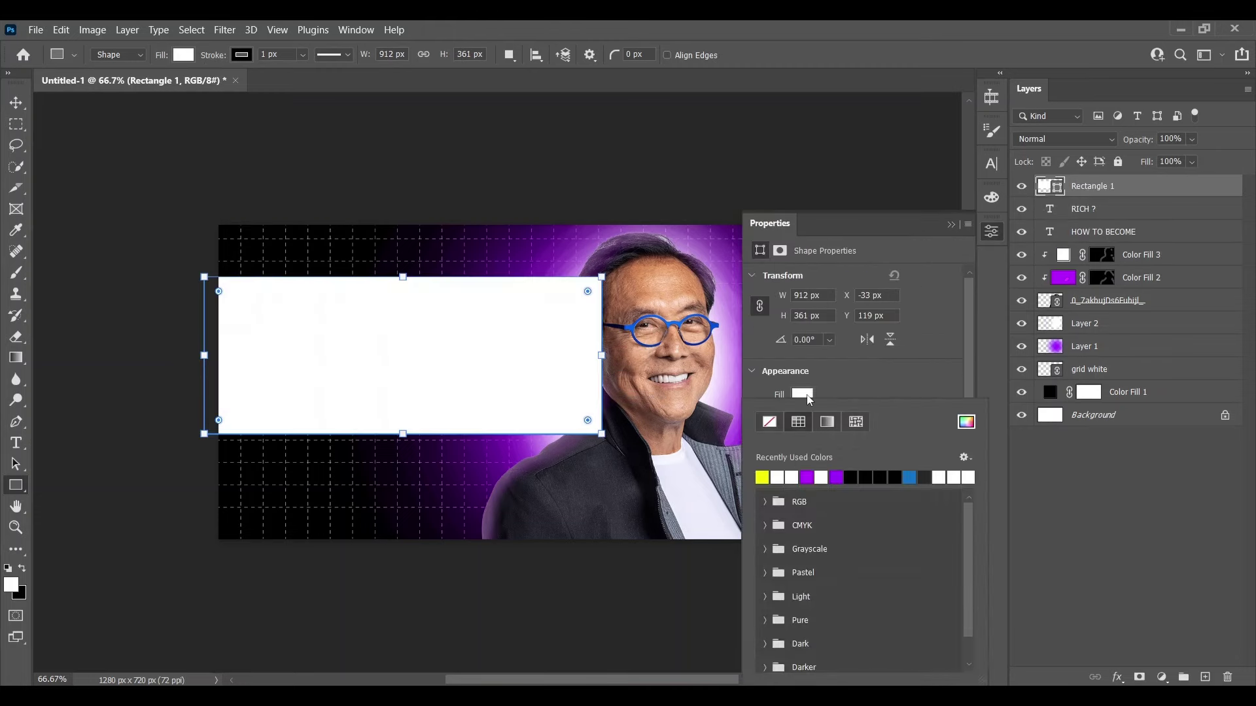
pyautogui.click(860, 476)
pyautogui.click(955, 234)
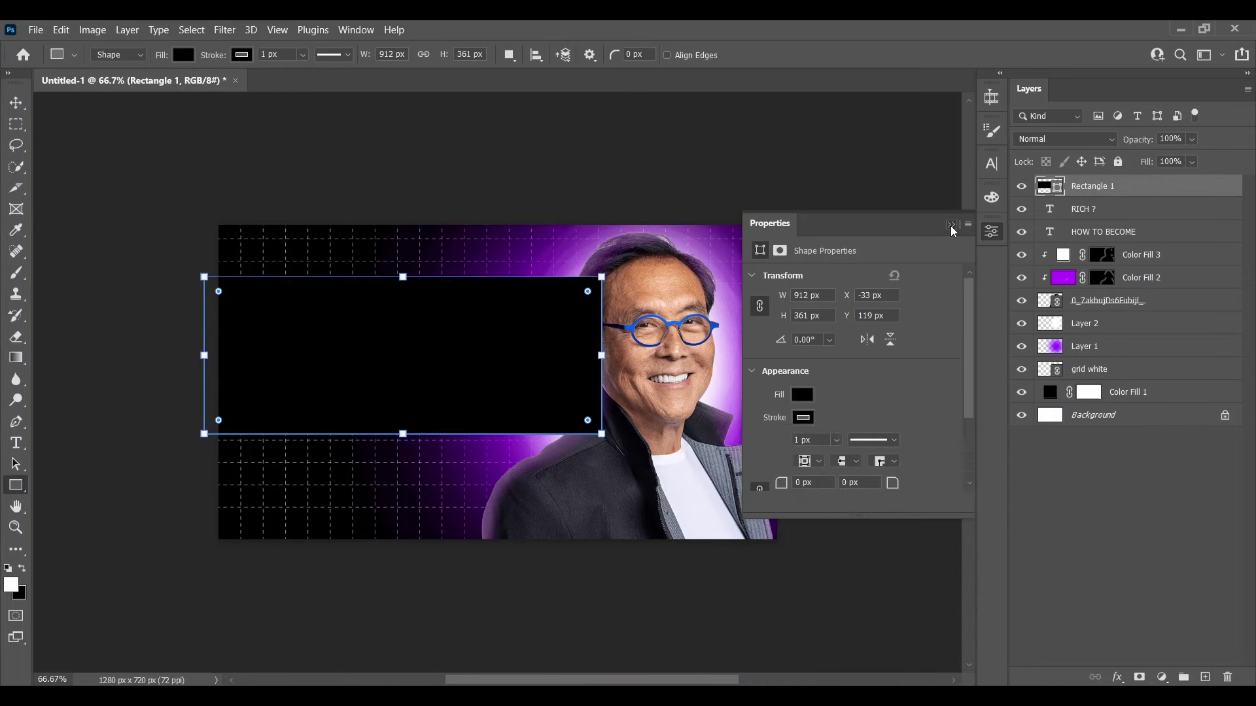
pyautogui.click(951, 225)
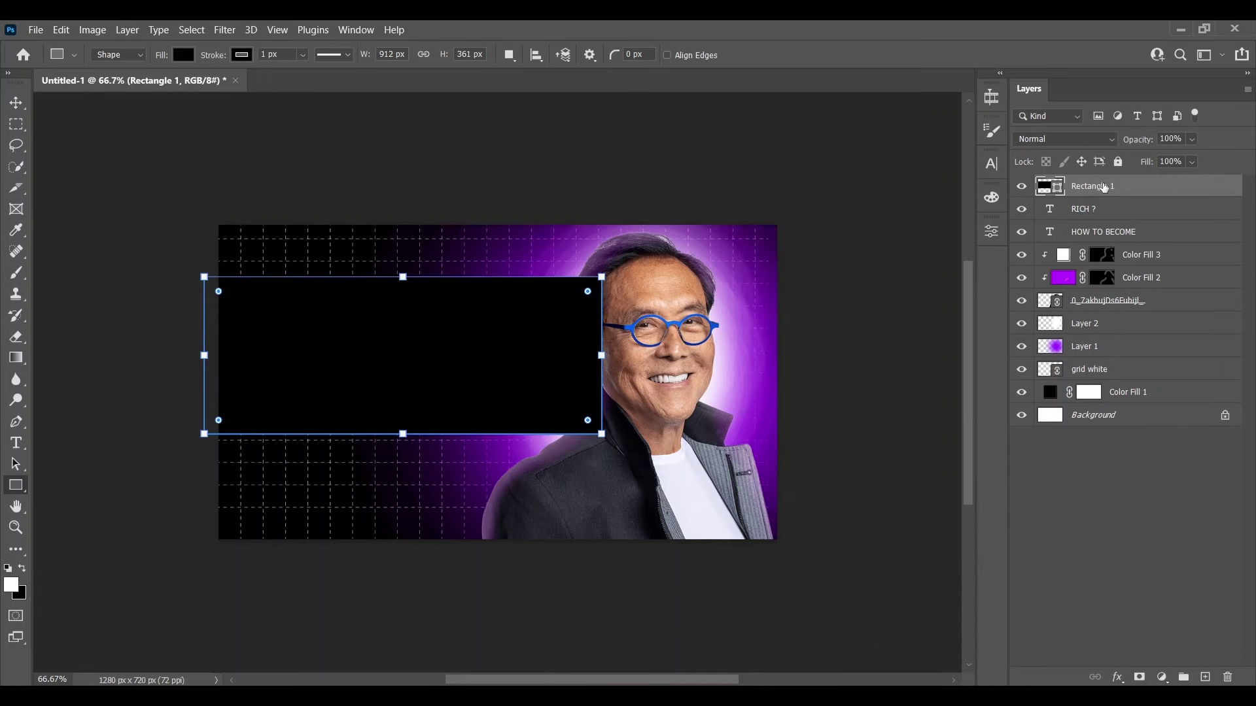
# Step: Set Rectangle 1 to Soft Light blending and move it below the portrait layer
pyautogui.hotkey('shift', 'alt', 'a')
pyautogui.click(1081, 138)
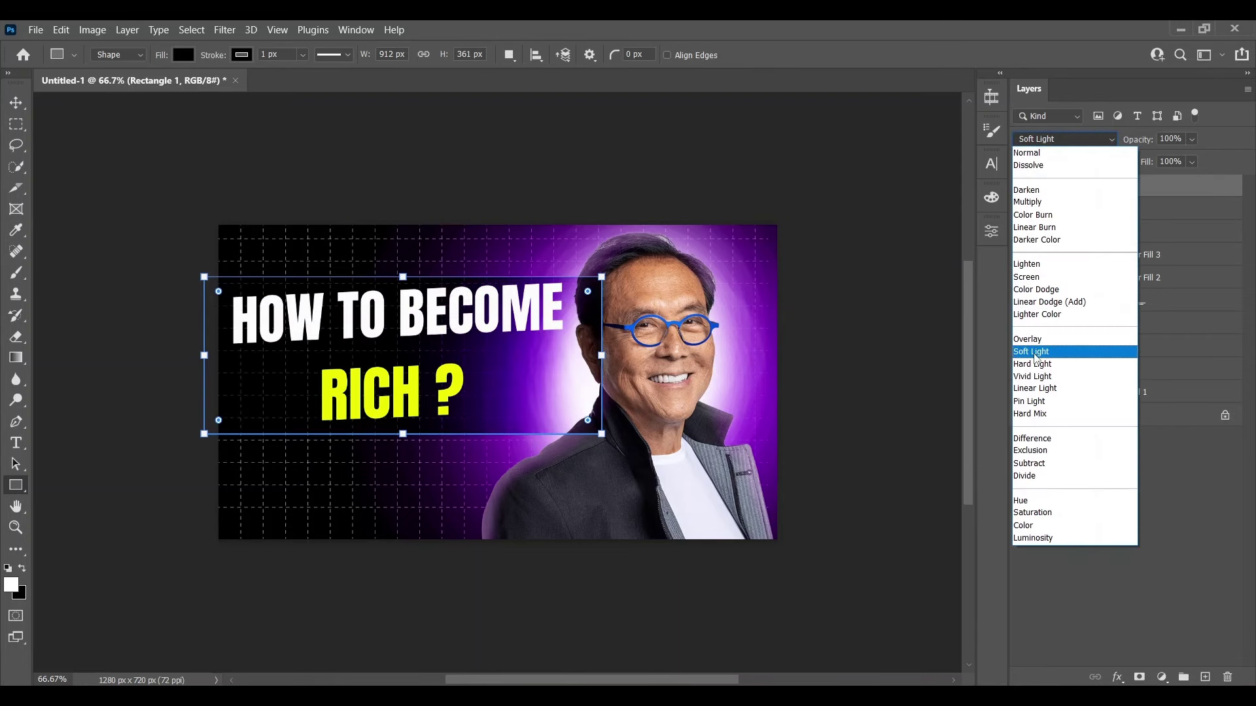
pyautogui.click(1036, 356)
pyautogui.moveTo(1089, 186); pyautogui.dragTo(1087, 304)
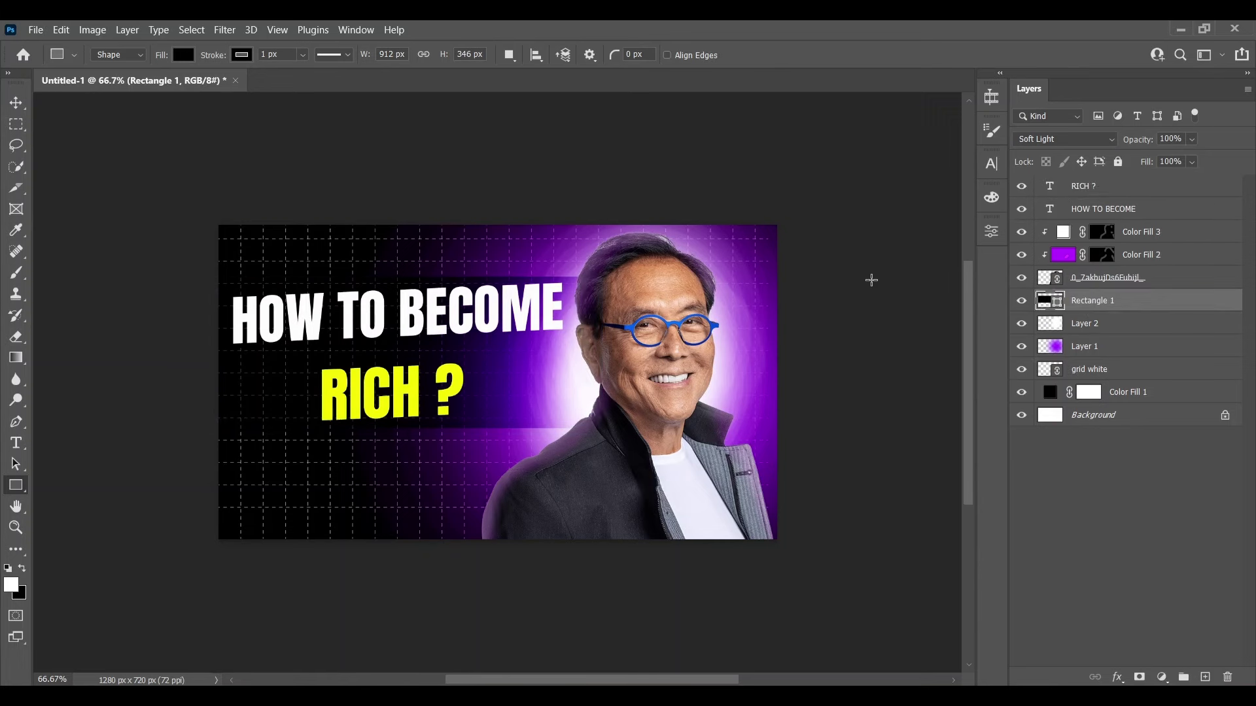
pyautogui.press('v')
pyautogui.click(877, 288)
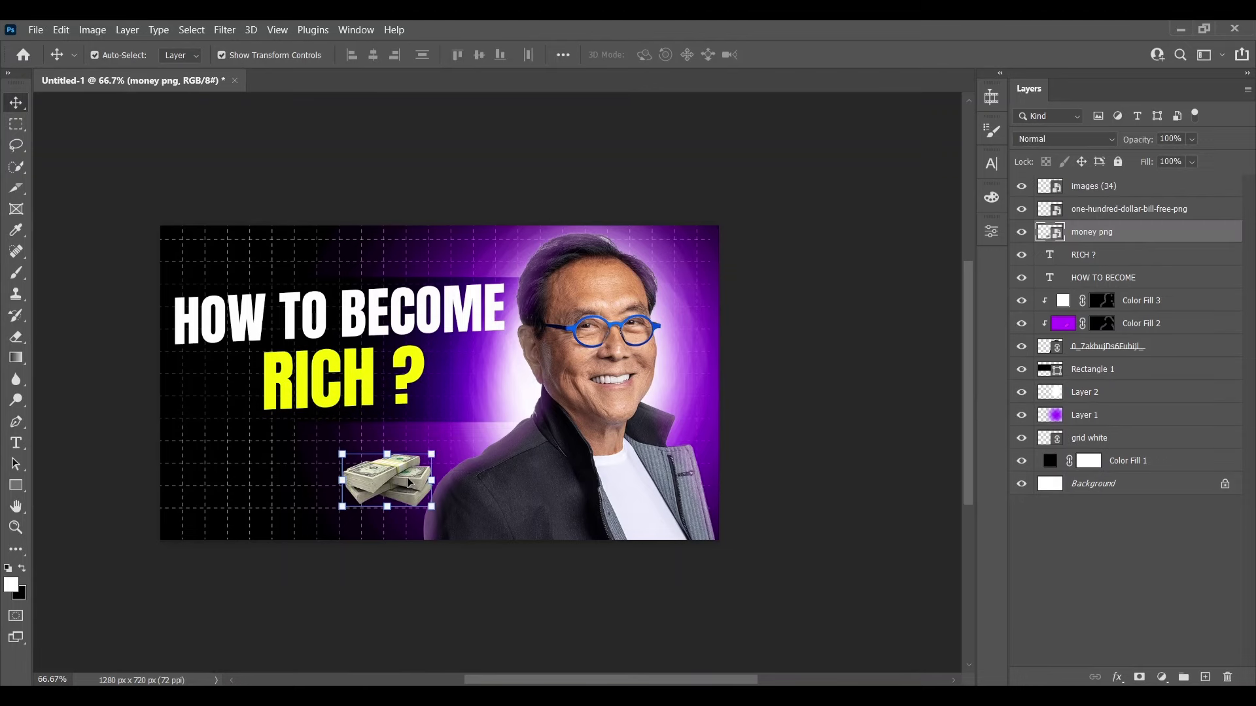
pyautogui.hotkey('ctrl', 't')
# Step: Scale the cash stack beneath the headline and place a shrunken hundred-dollar bill at lower right
pyautogui.moveTo(448, 450); pyautogui.dragTo(506, 423)
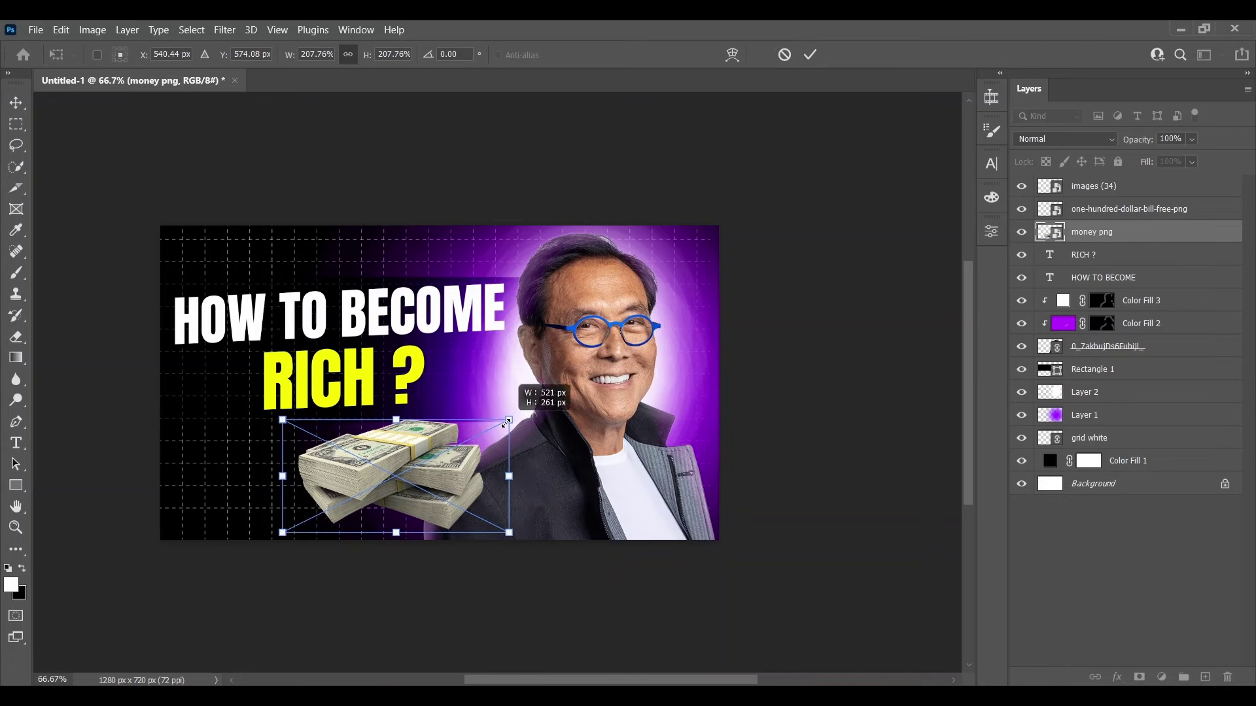
pyautogui.press('Return')
pyautogui.moveTo(856, 316); pyautogui.dragTo(443, 406)
pyautogui.moveTo(435, 296); pyautogui.dragTo(510, 354)
pyautogui.moveTo(603, 480); pyautogui.dragTo(586, 495)
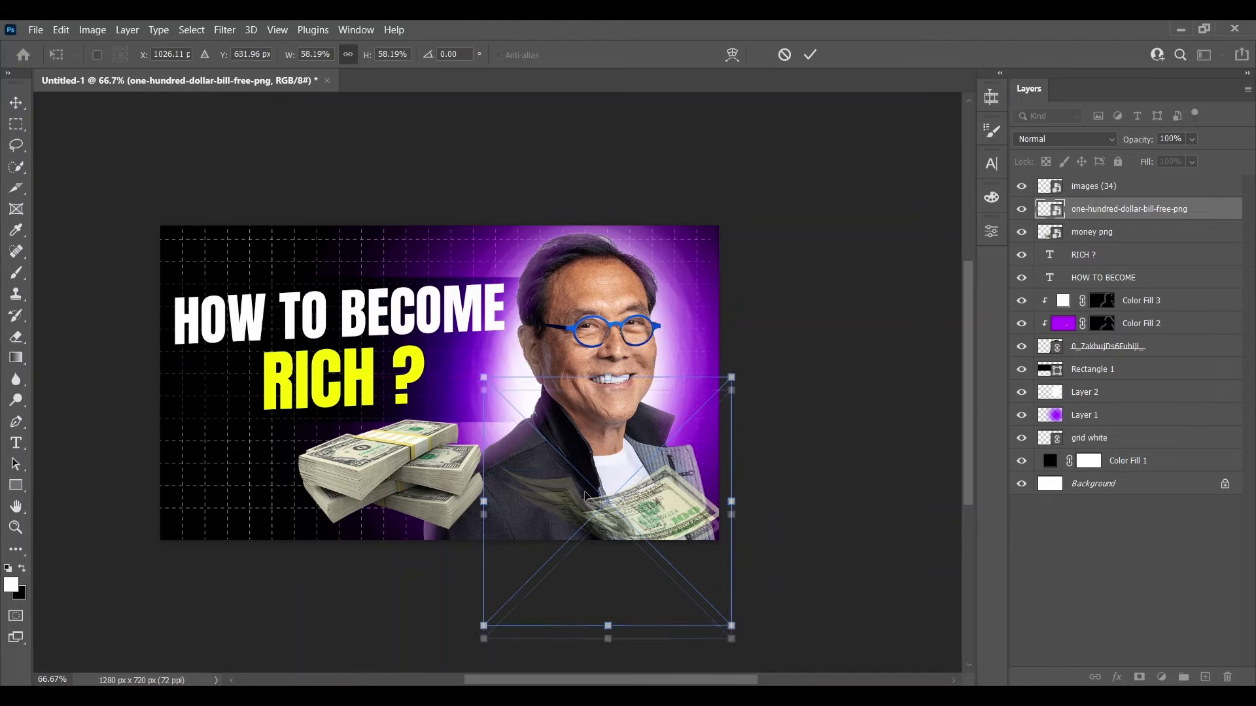
pyautogui.press('Return')
# Step: Place a smaller copy of the hundred-dollar bill at the top left
pyautogui.moveTo(661, 500); pyautogui.dragTo(265, 255)
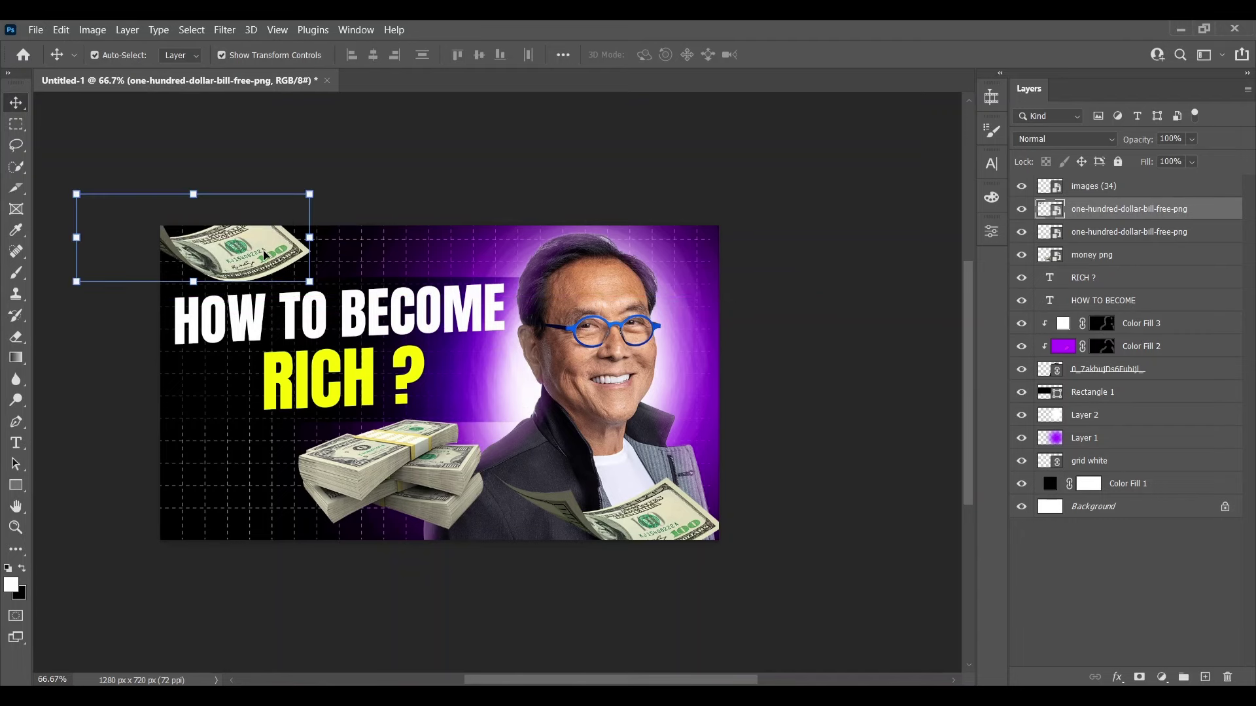
pyautogui.moveTo(309, 194); pyautogui.dragTo(298, 190)
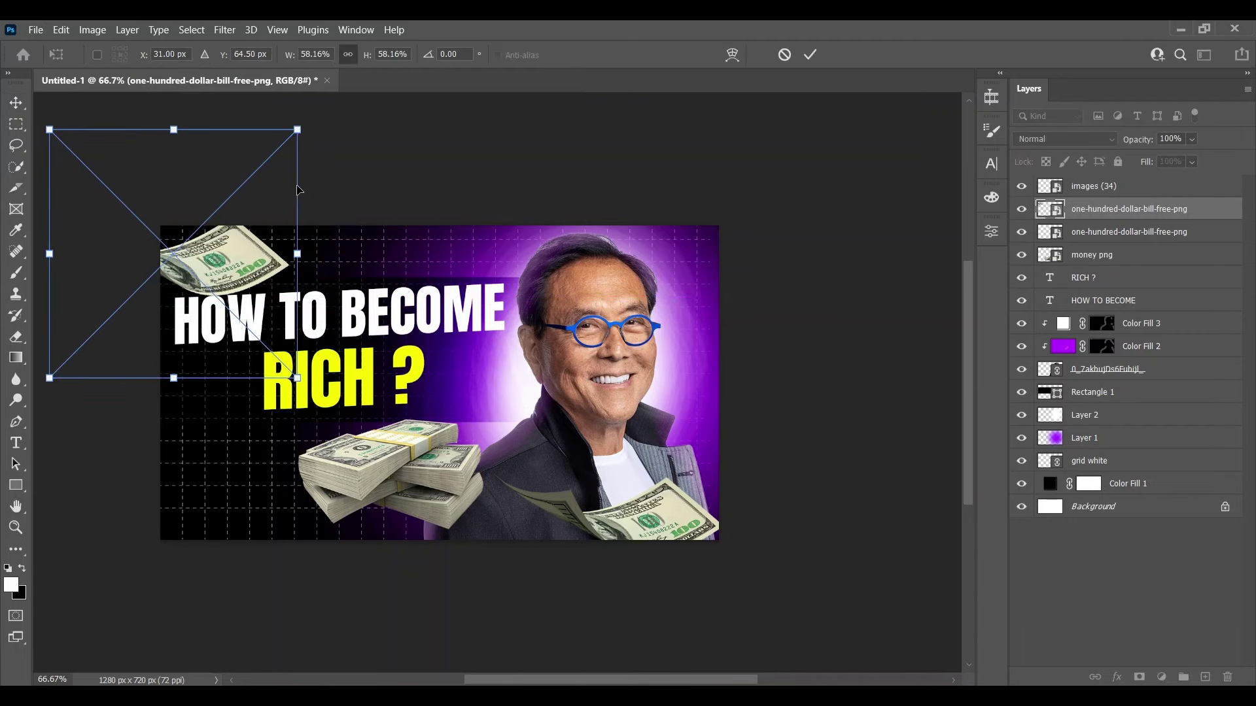
pyautogui.moveTo(297, 130); pyautogui.dragTo(247, 180)
pyautogui.moveTo(199, 305); pyautogui.dragTo(242, 286)
pyautogui.click(224, 29)
pyautogui.click(224, 29)
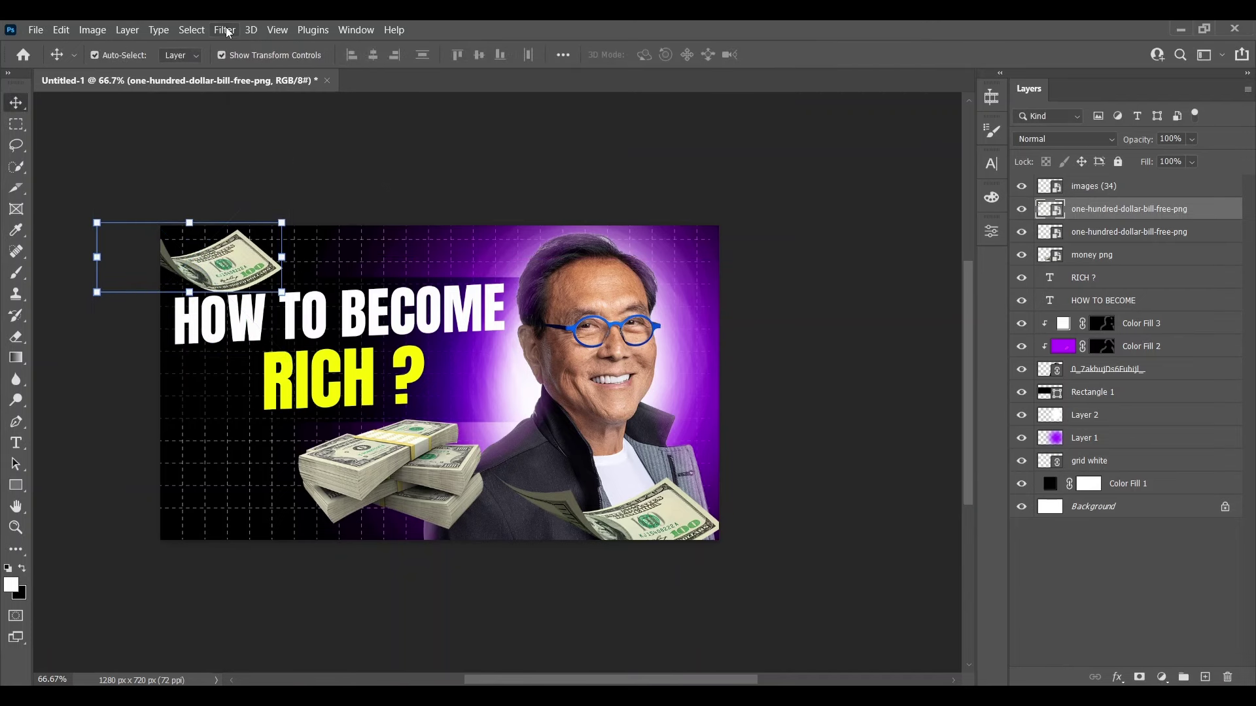
# Step: Apply a Gaussian Blur of about 3.9 px to the top-left bill
pyautogui.click(224, 30)
pyautogui.moveTo(366, 225)
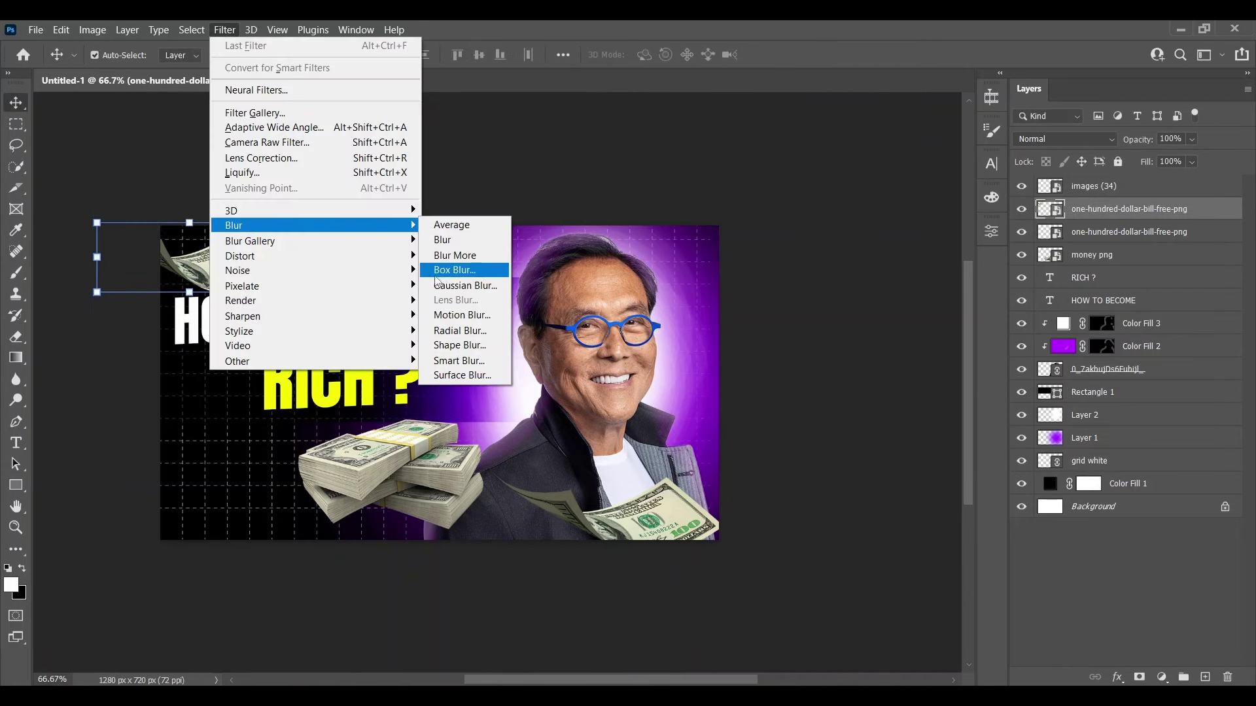
pyautogui.click(458, 286)
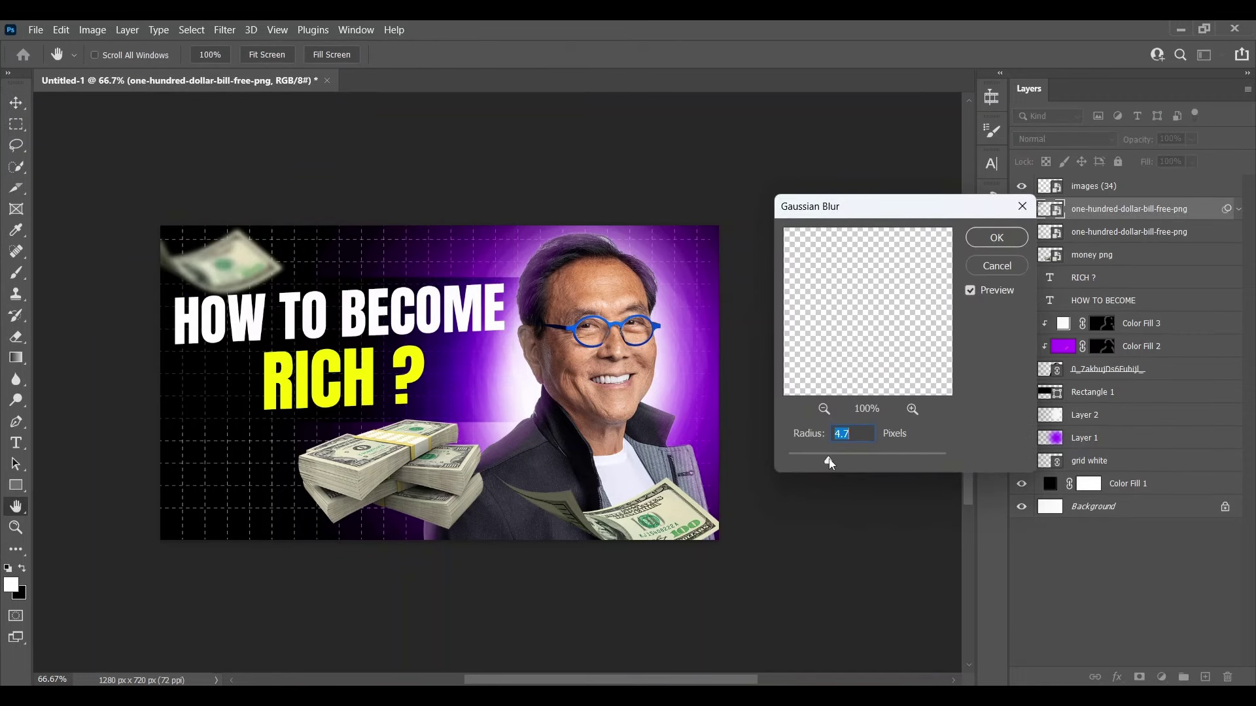
pyautogui.click(996, 238)
# Step: Apply a 4.8 px Gaussian Blur to the lower-right bill
pyautogui.click(660, 522)
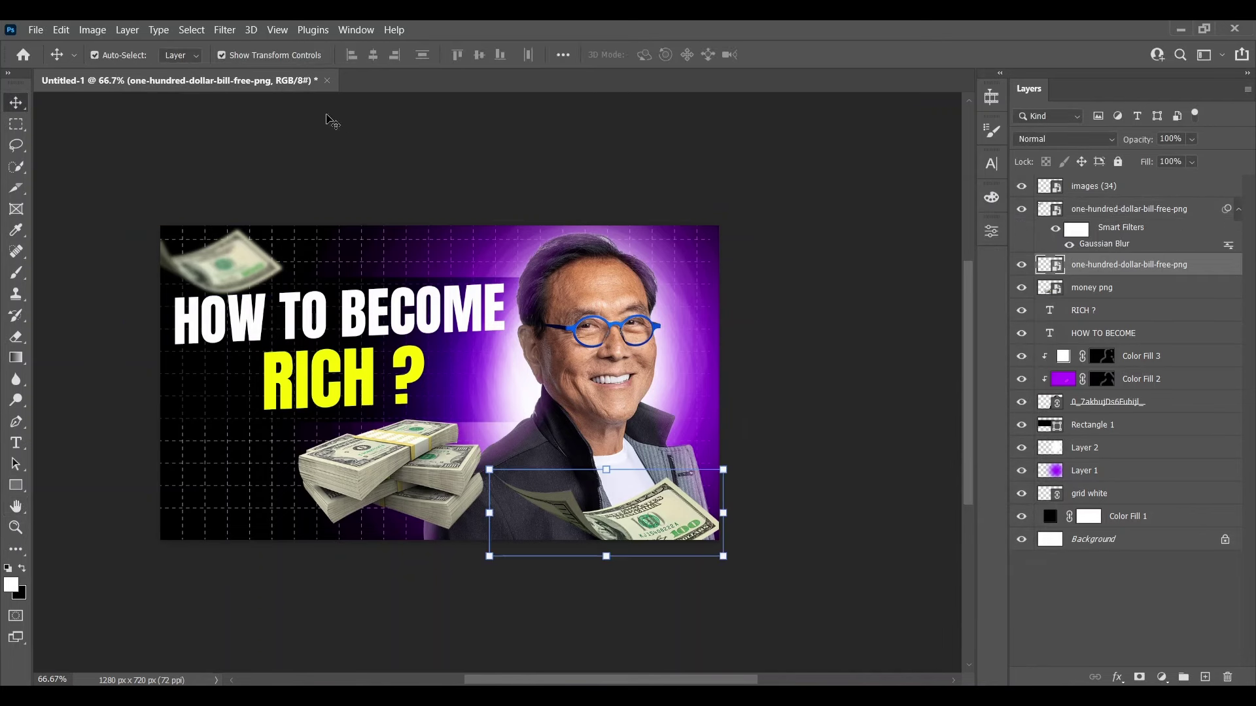
pyautogui.click(237, 31)
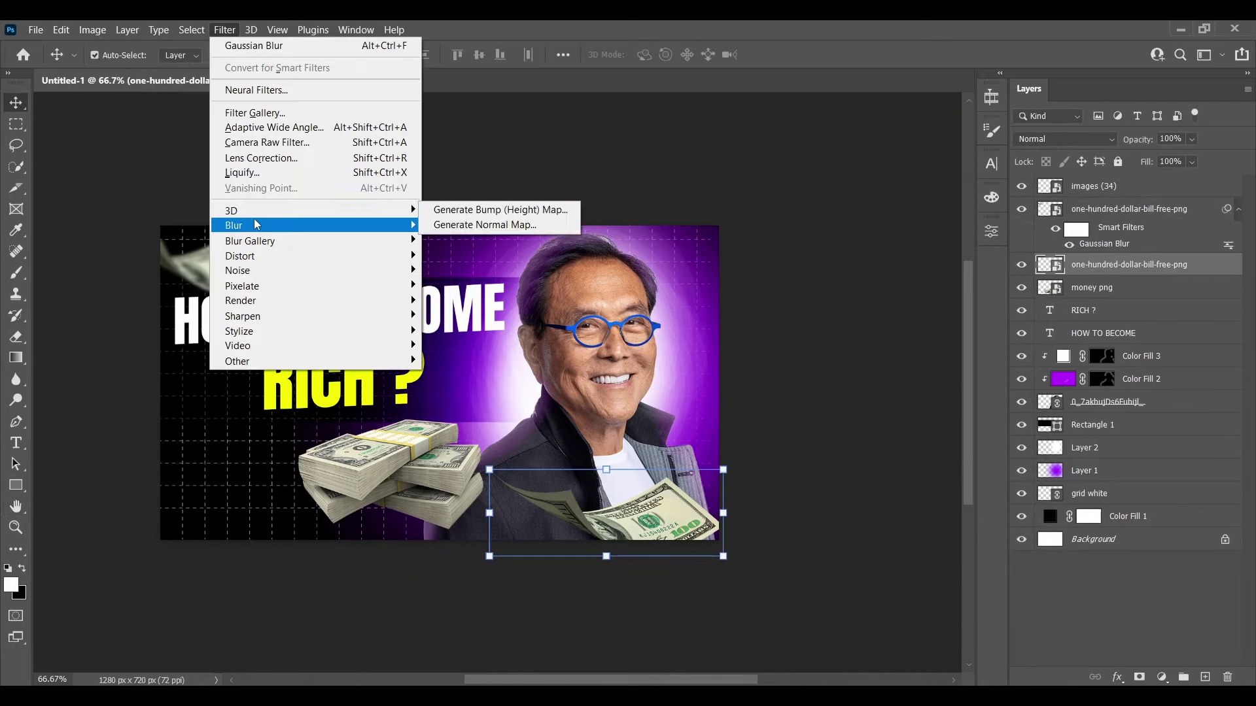
pyautogui.moveTo(256, 225)
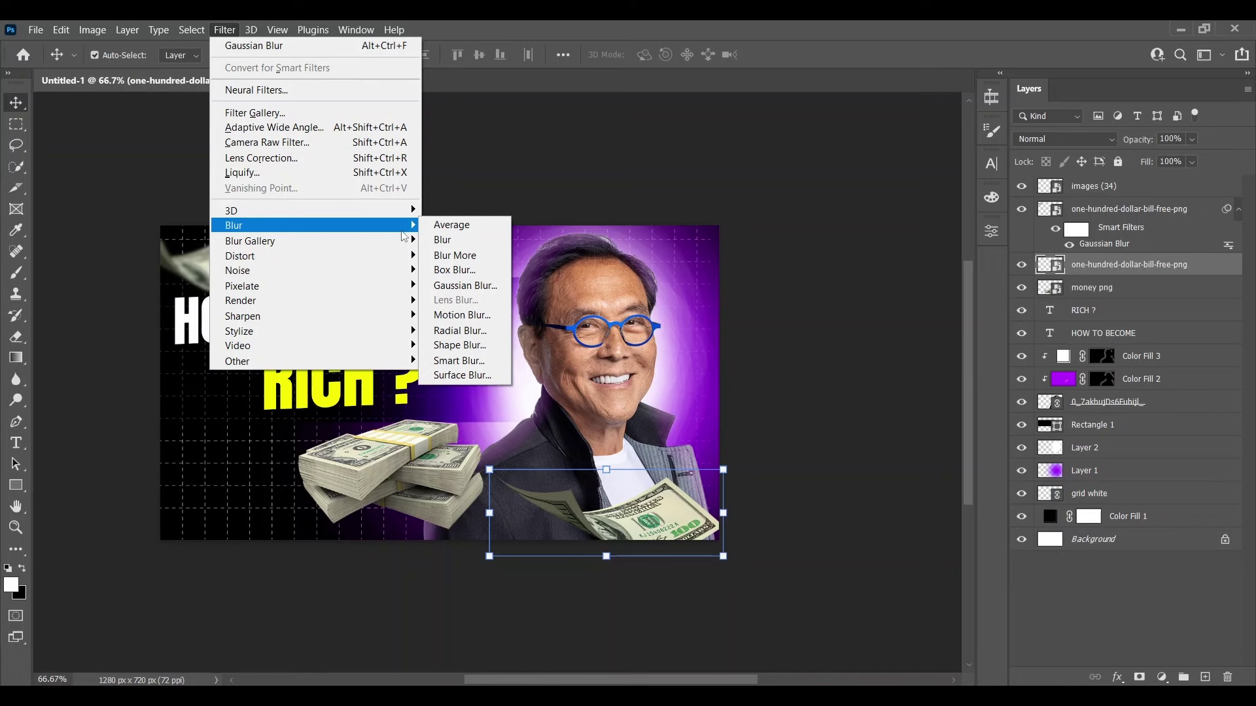
pyautogui.click(461, 286)
pyautogui.moveTo(825, 465); pyautogui.dragTo(830, 464)
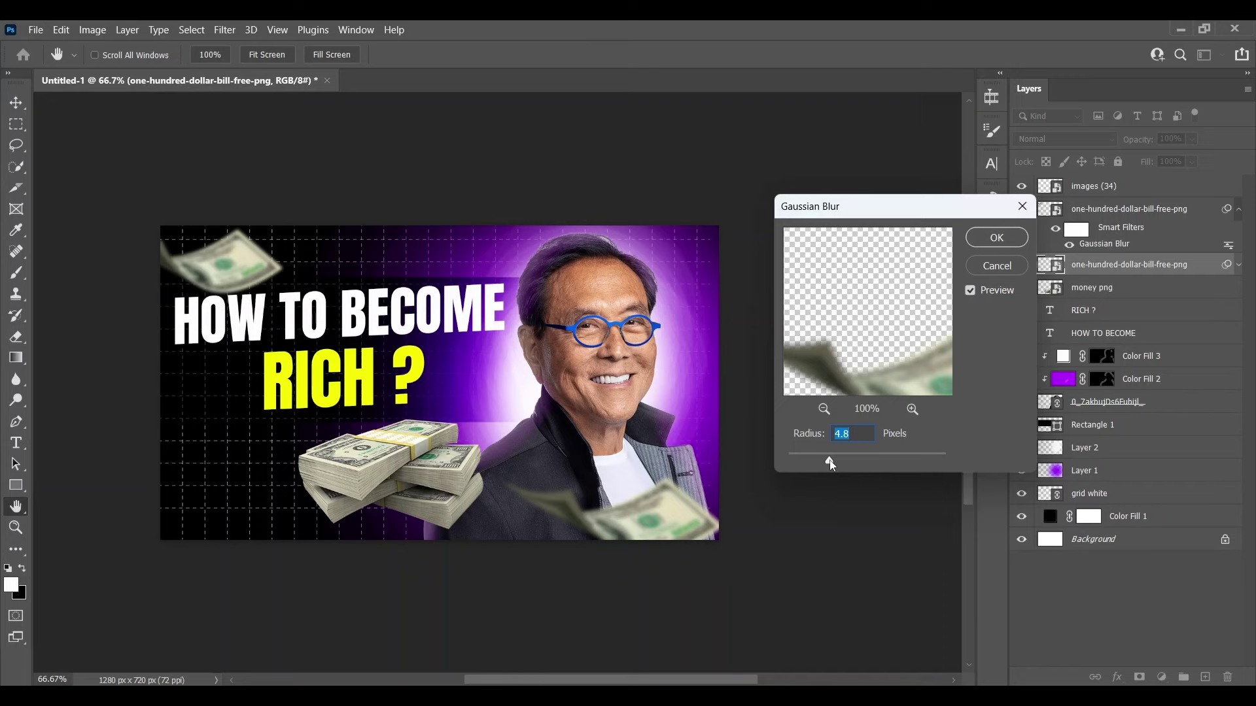
pyautogui.click(994, 238)
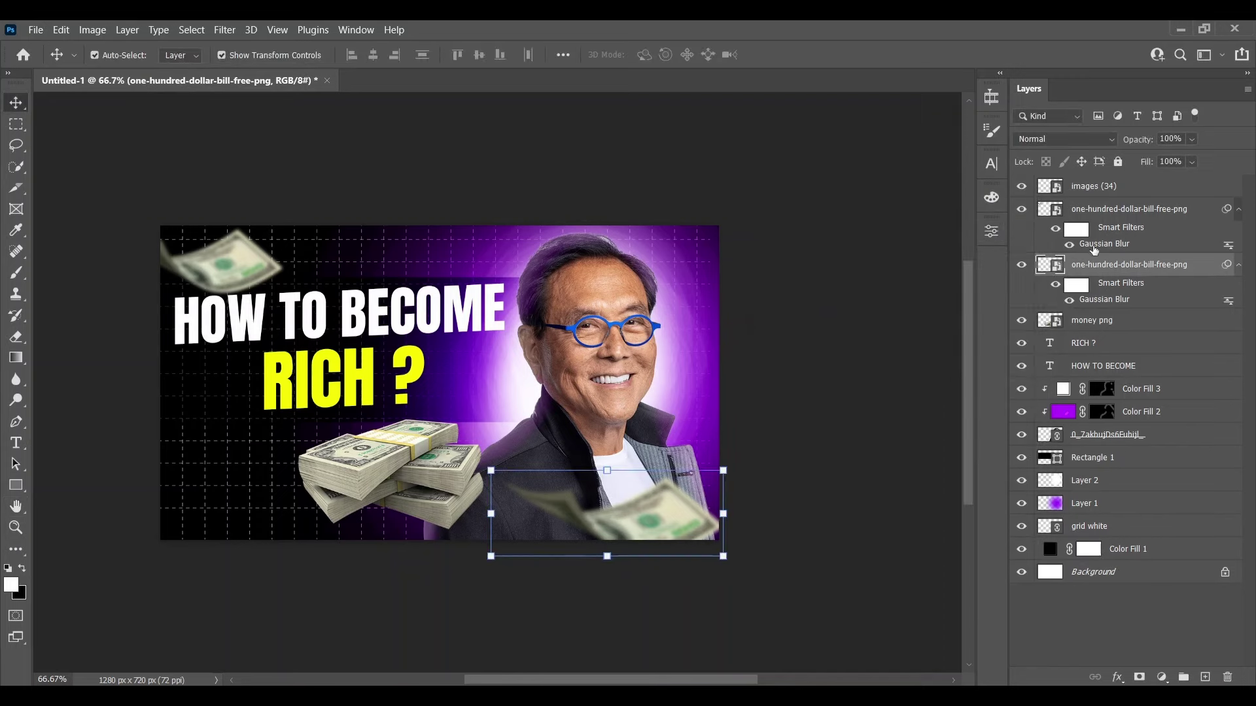
pyautogui.click(1143, 190)
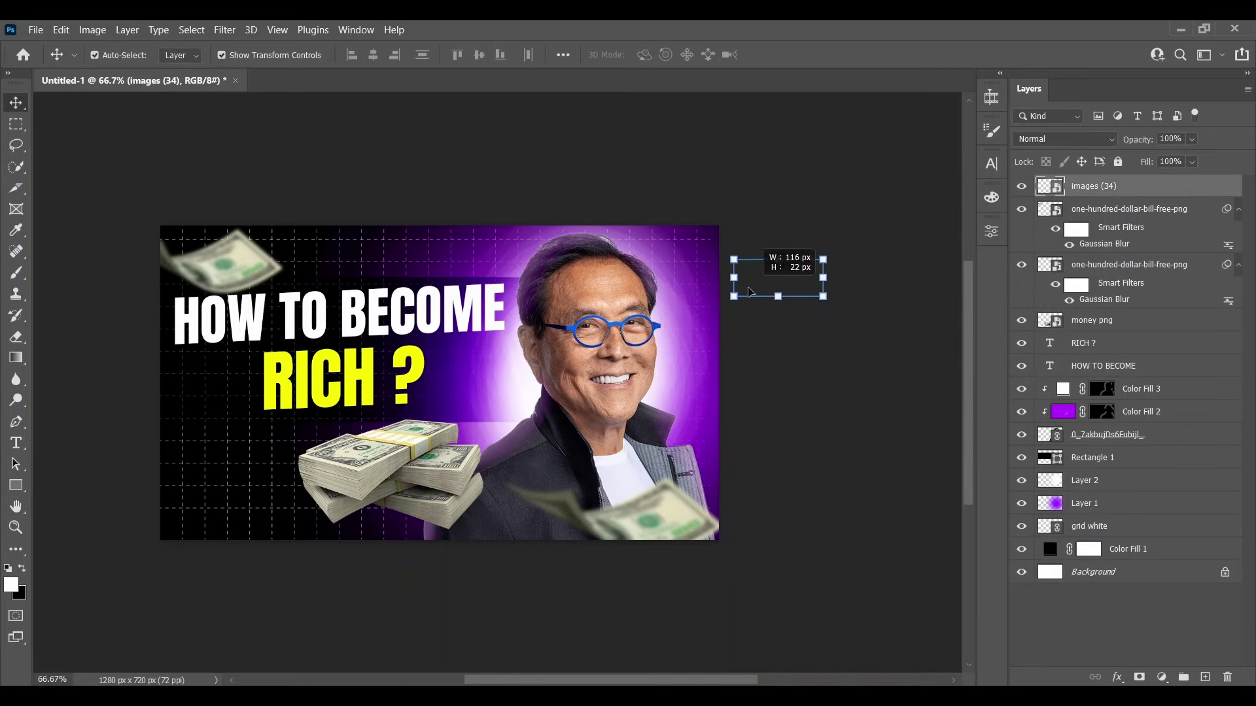
# Step: Enlarge and position the falling-money photo images (34) to cover the whole canvas
pyautogui.moveTo(734, 296); pyautogui.dragTo(125, 700)
pyautogui.moveTo(421, 415); pyautogui.dragTo(454, 373)
pyautogui.moveTo(109, 467); pyautogui.dragTo(87, 484)
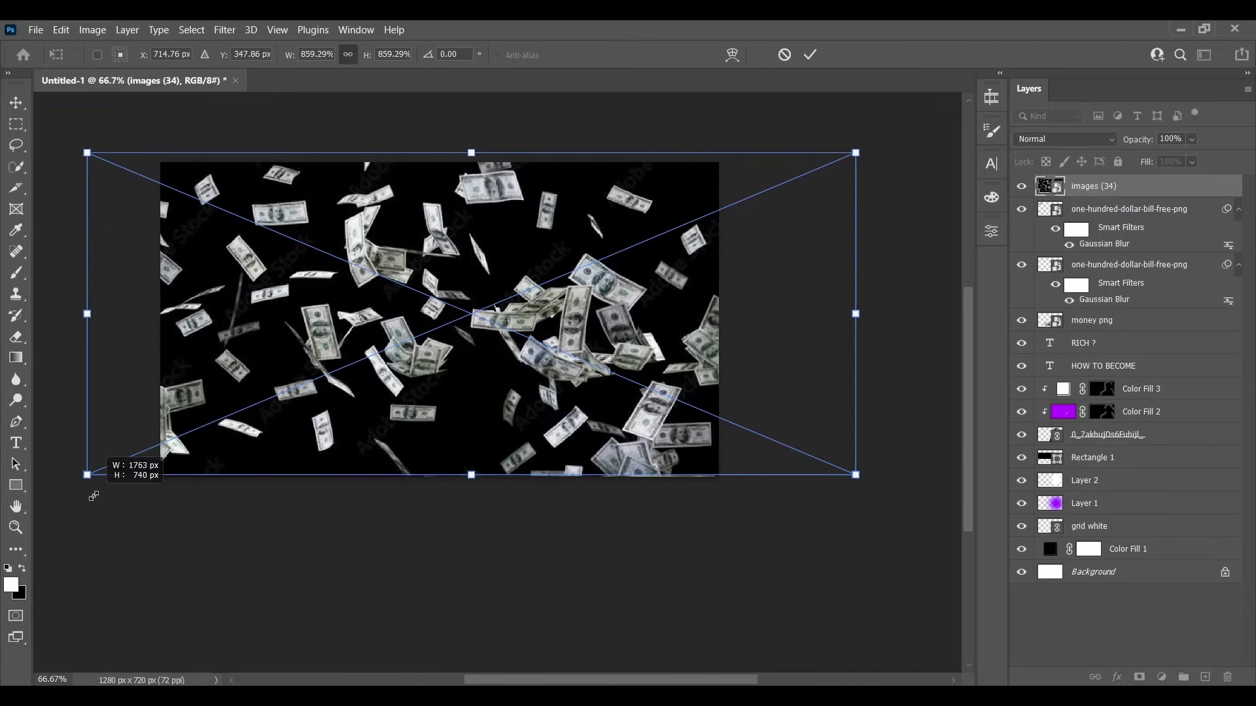
pyautogui.moveTo(520, 269); pyautogui.dragTo(522, 275)
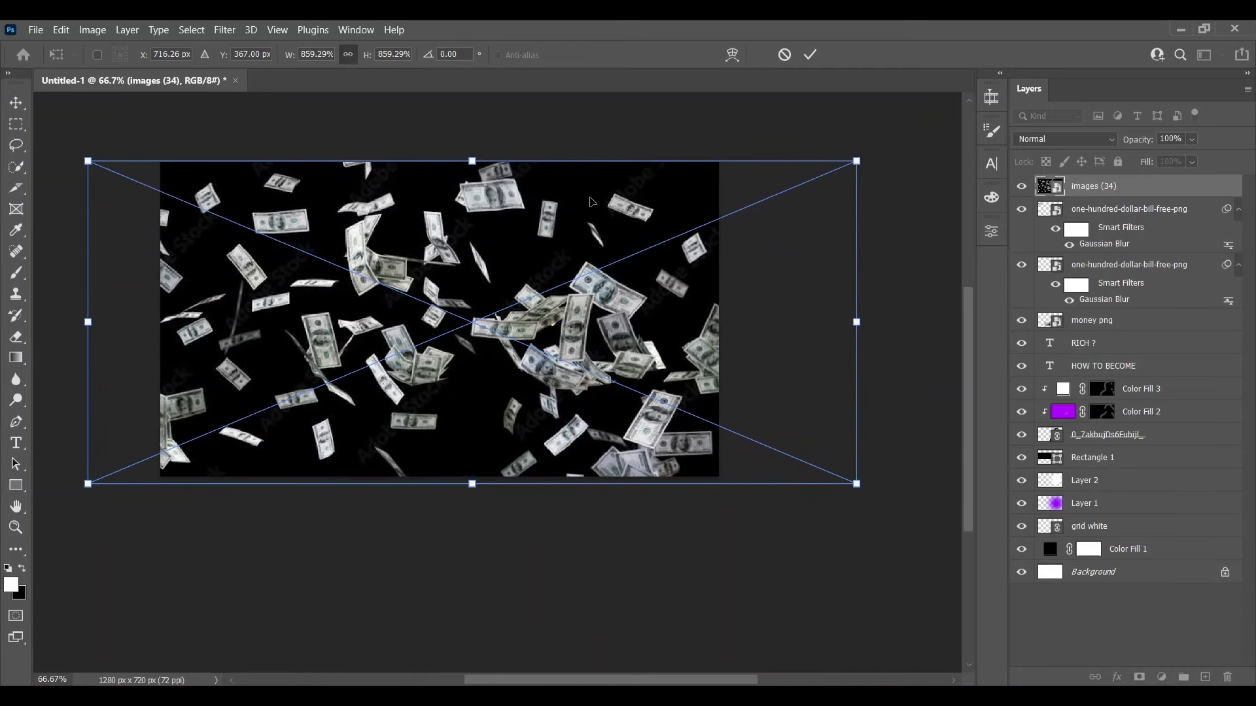
pyautogui.click(810, 55)
# Step: Mask out the photo's black background using a Color Range selection of the bills
pyautogui.click(192, 30)
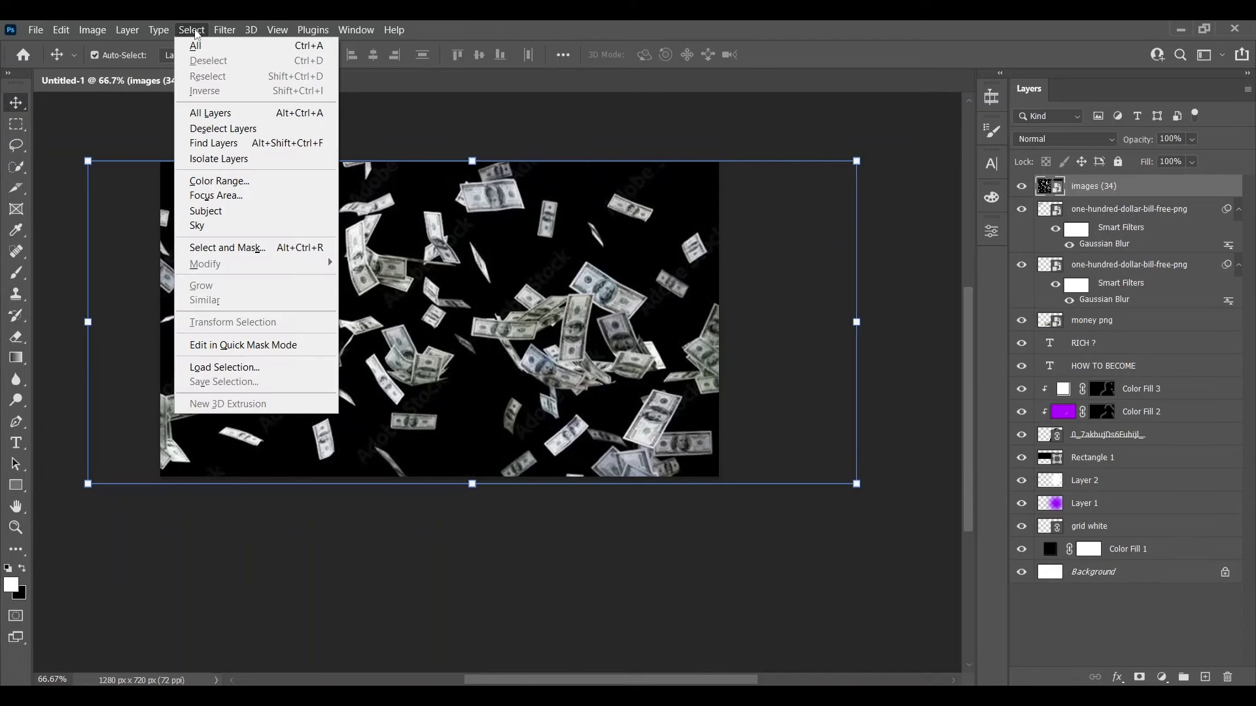
pyautogui.click(222, 181)
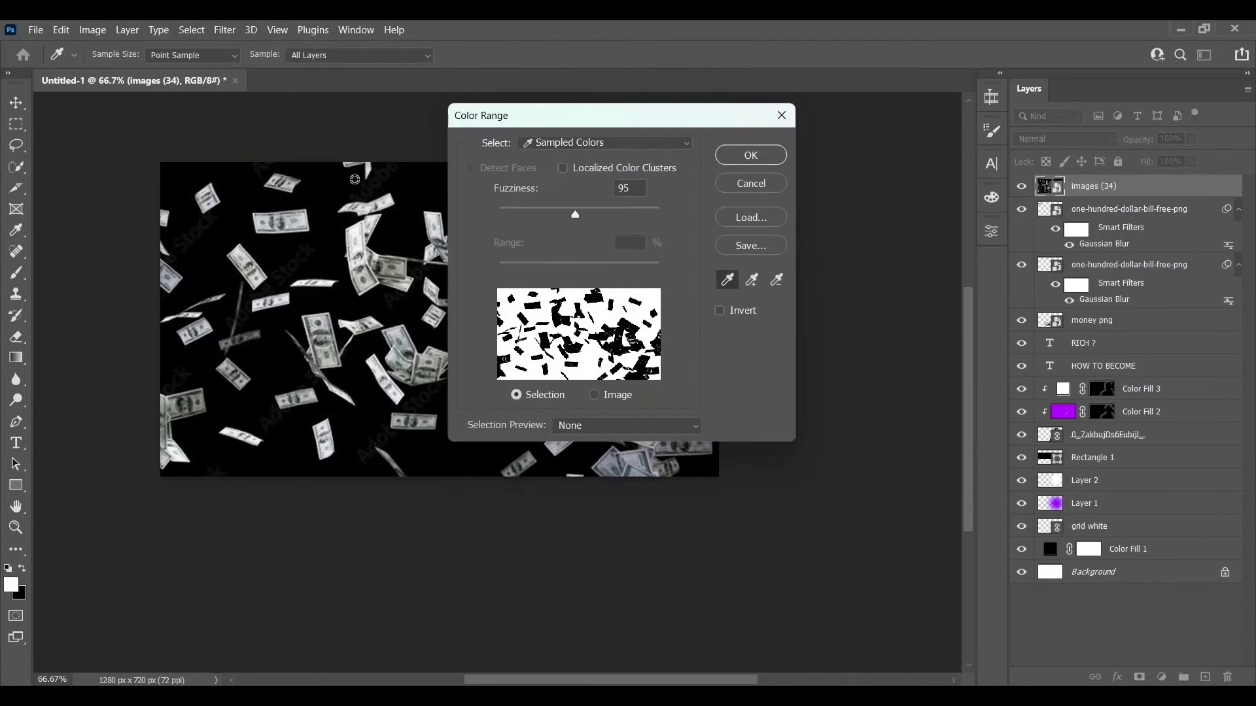
pyautogui.click(728, 281)
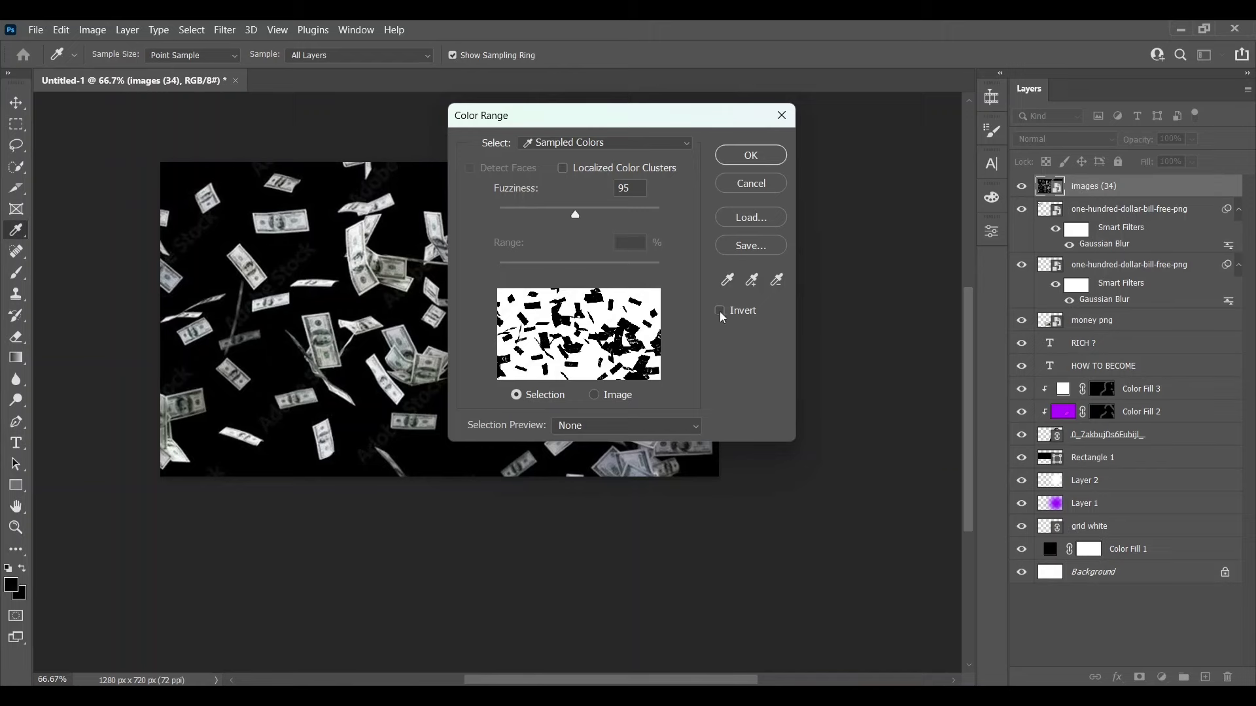
pyautogui.click(746, 160)
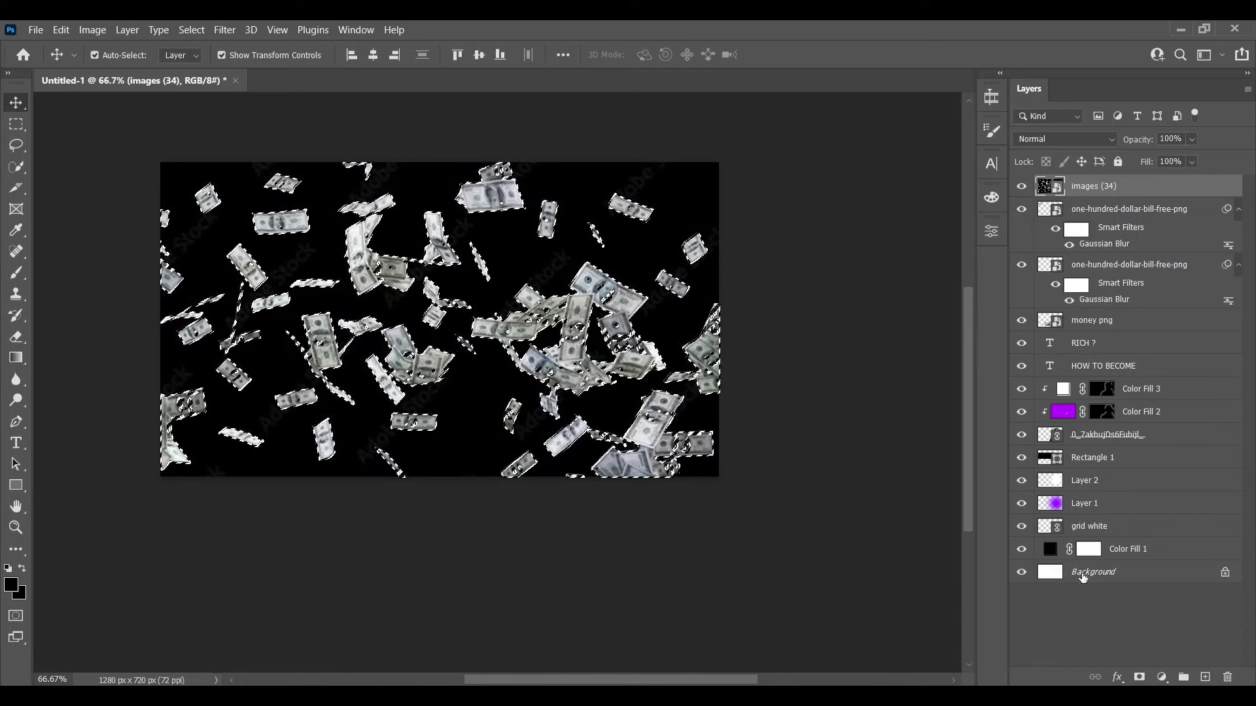
pyautogui.click(1138, 678)
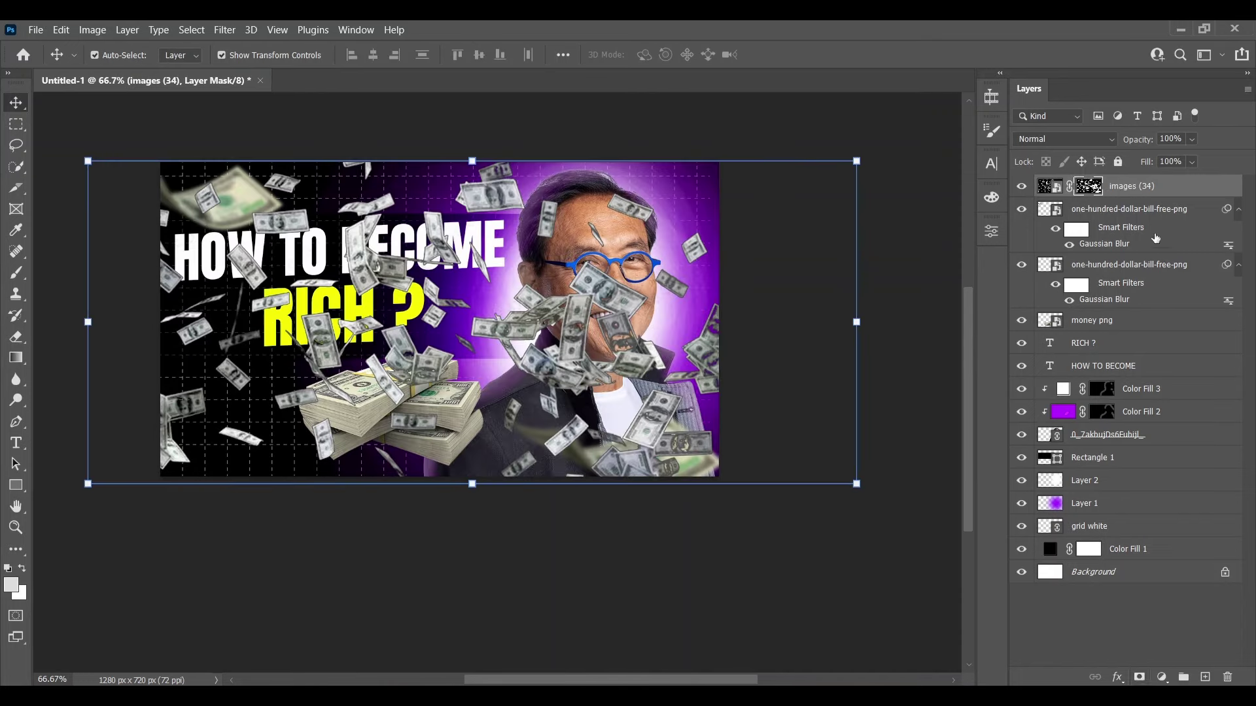
# Step: Move images (34) below Layer 1, lower its opacity, and view at 100%
pyautogui.moveTo(1154, 188); pyautogui.dragTo(1121, 517)
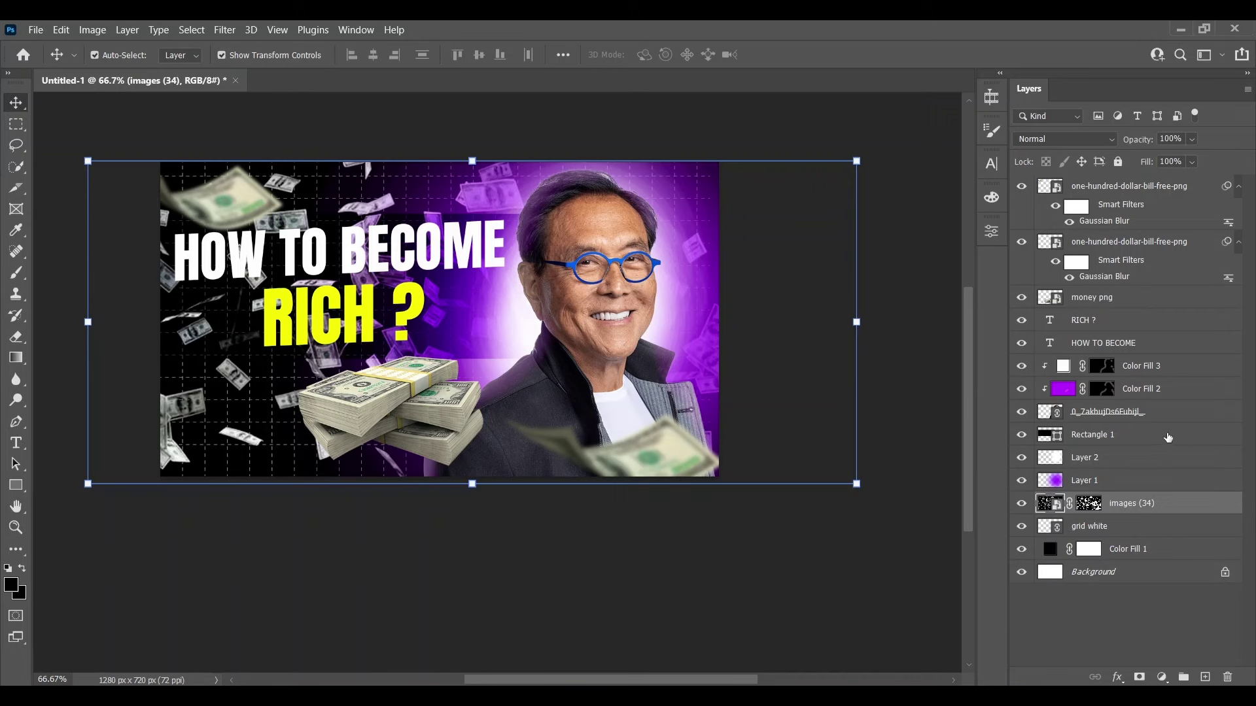
pyautogui.click(1191, 140)
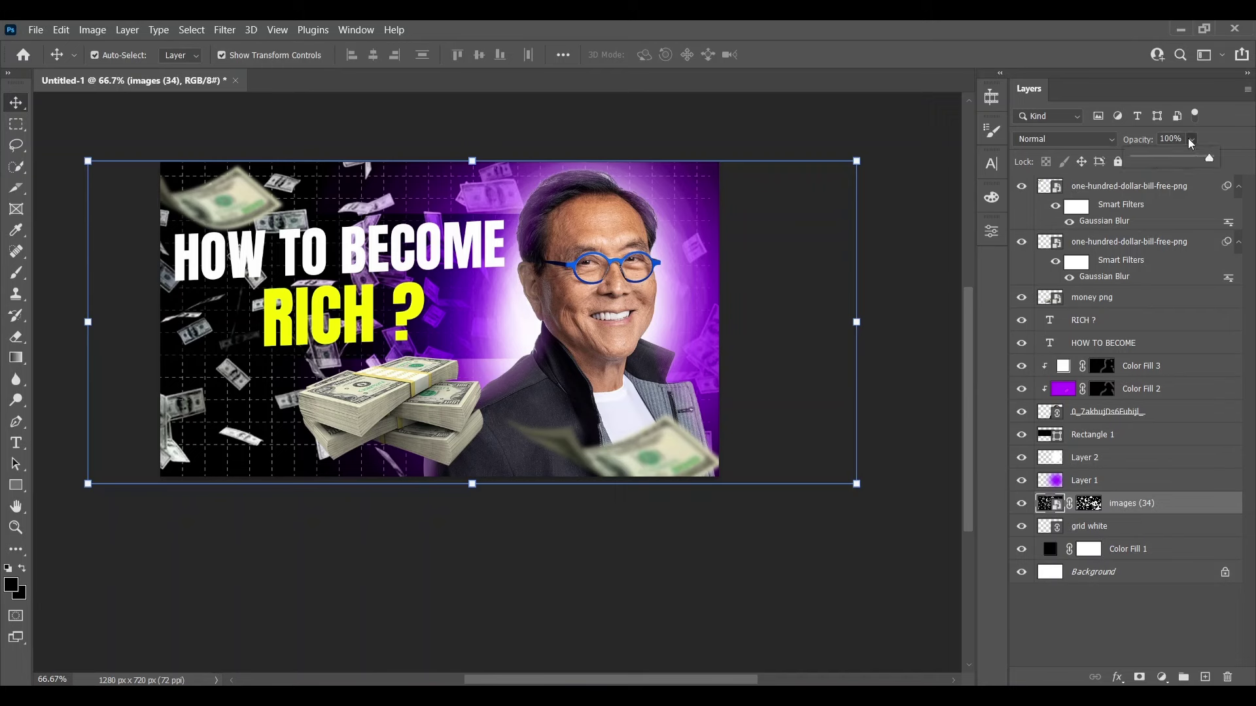
pyautogui.moveTo(1208, 161); pyautogui.dragTo(1170, 160)
pyautogui.moveTo(732, 588); pyautogui.dragTo(696, 552)
pyautogui.hotkey('ctrl', 'z')
pyautogui.hotkey('ctrl', '1')
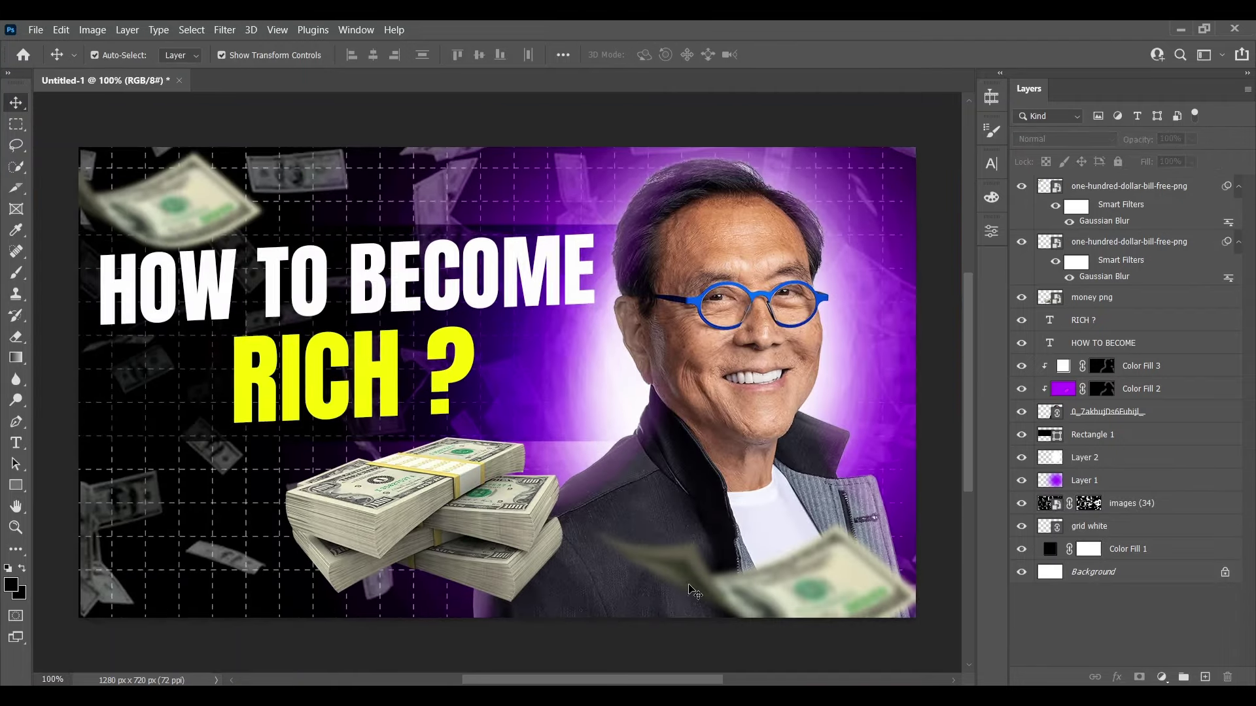